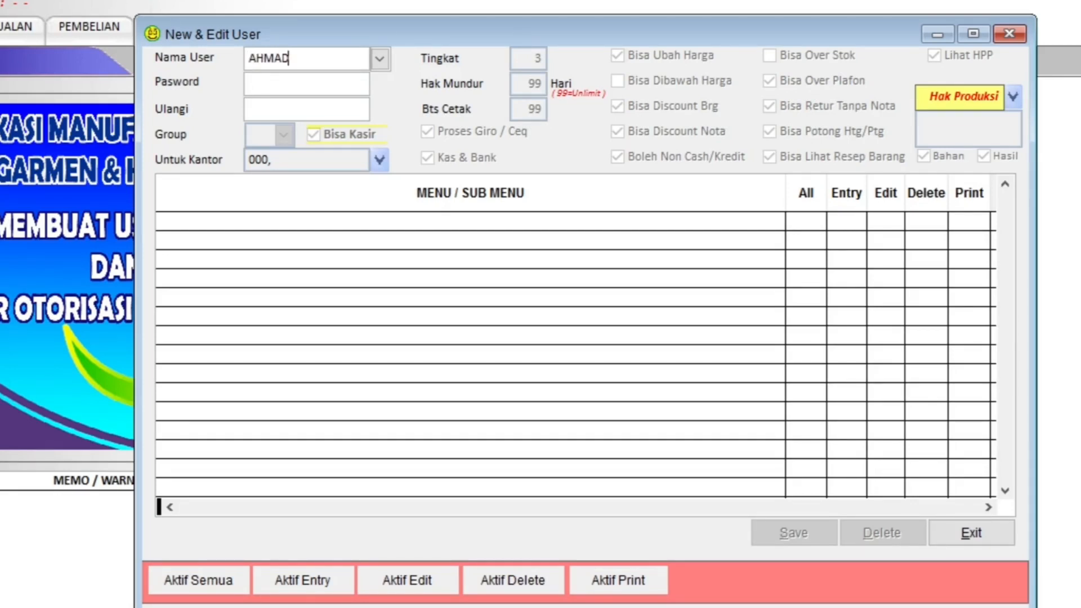
# - Confirm creation of the new user, entering the account password and repeating it for verification
pyautogui.press('Return')
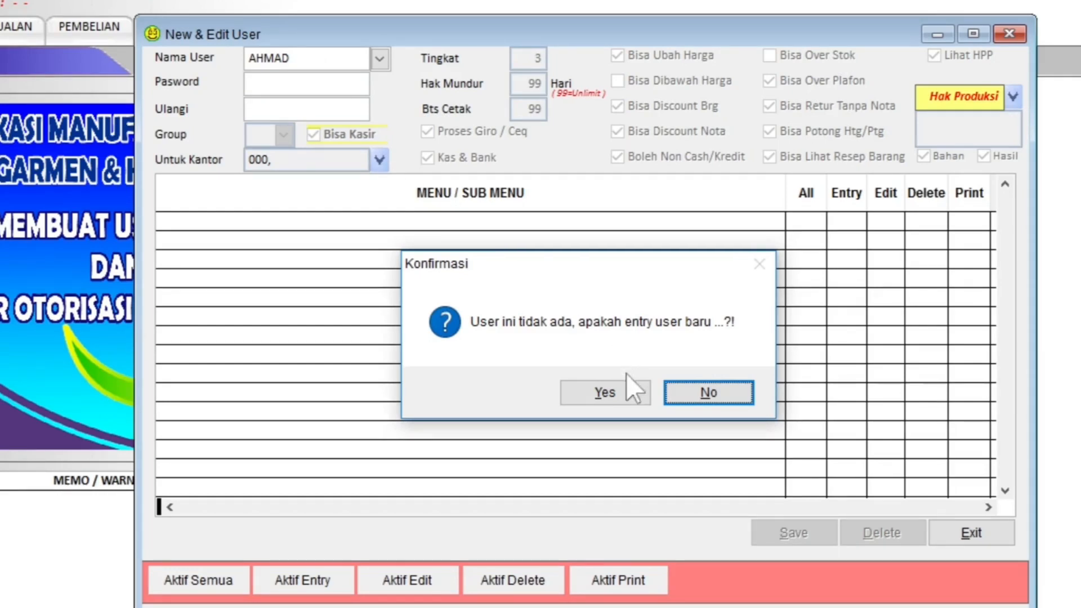
pyautogui.click(619, 397)
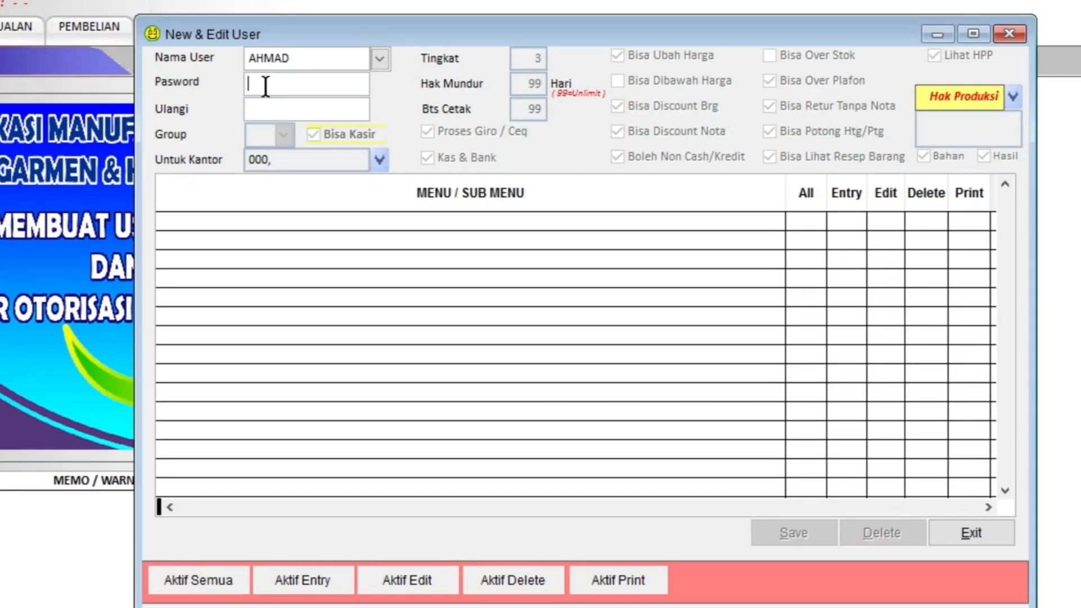
pyautogui.write('###')
pyautogui.press('Return')
pyautogui.write('###')
pyautogui.press('Return')
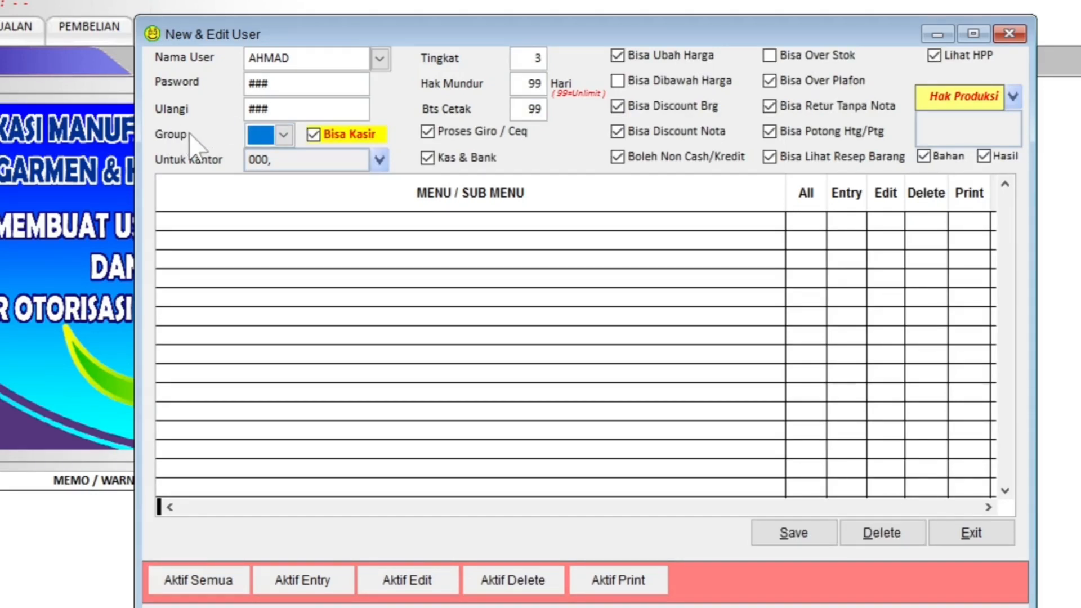
# - Assign the user to group 1 (Top Level) and set Tingkat to 1
pyautogui.click(285, 135)
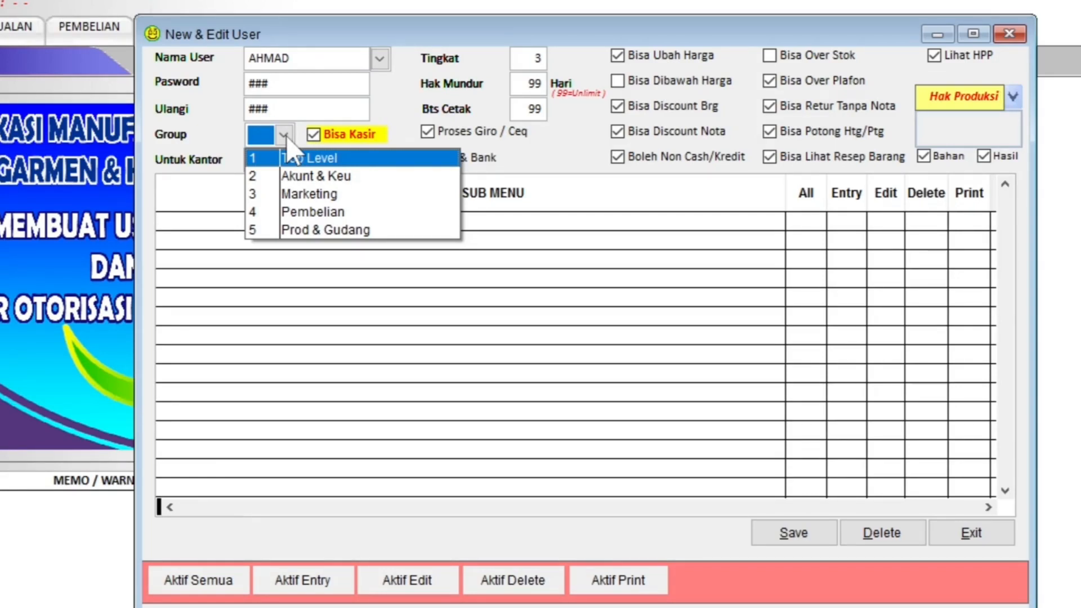
pyautogui.click(296, 162)
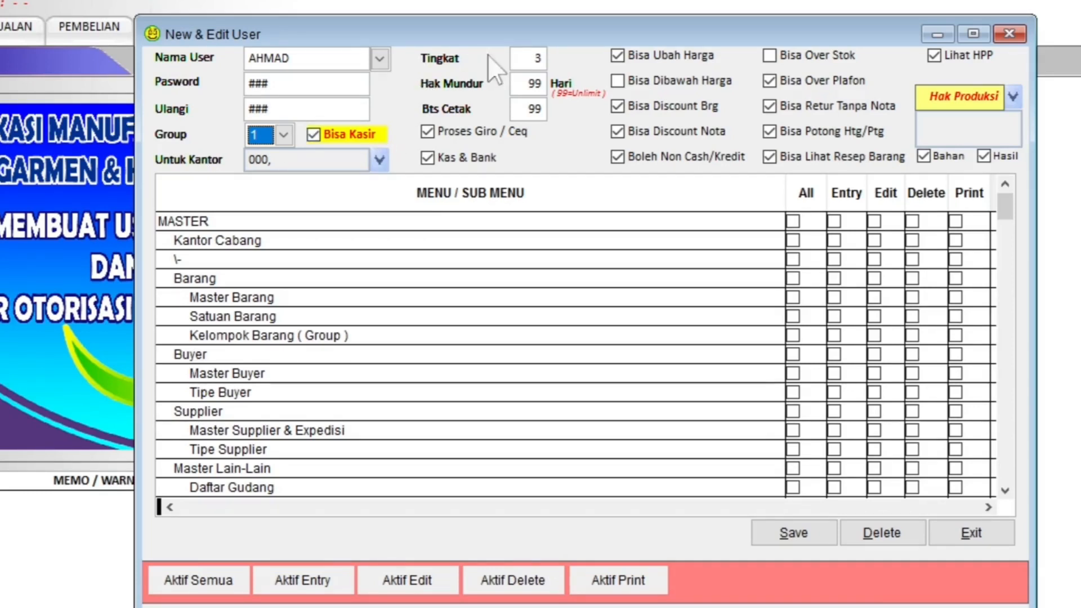
pyautogui.click(526, 55)
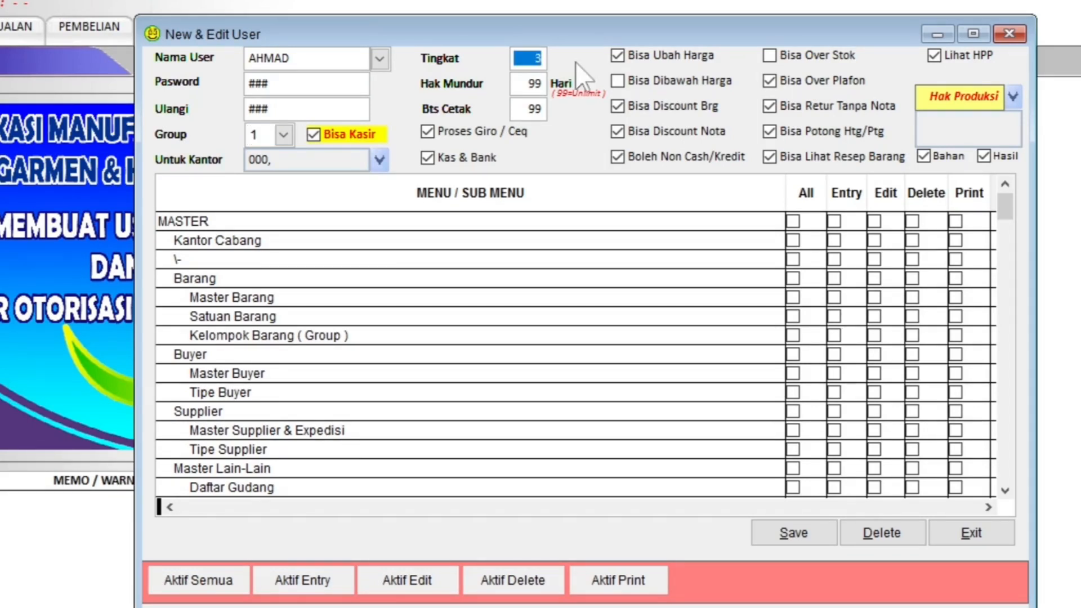
pyautogui.write('1')
pyautogui.press('Return')
pyautogui.click(516, 57)
# - Set the user's Hak Mundur to 30 days and Bts Cetak to 1
pyautogui.click(525, 85)
pyautogui.doubleClick(526, 85)
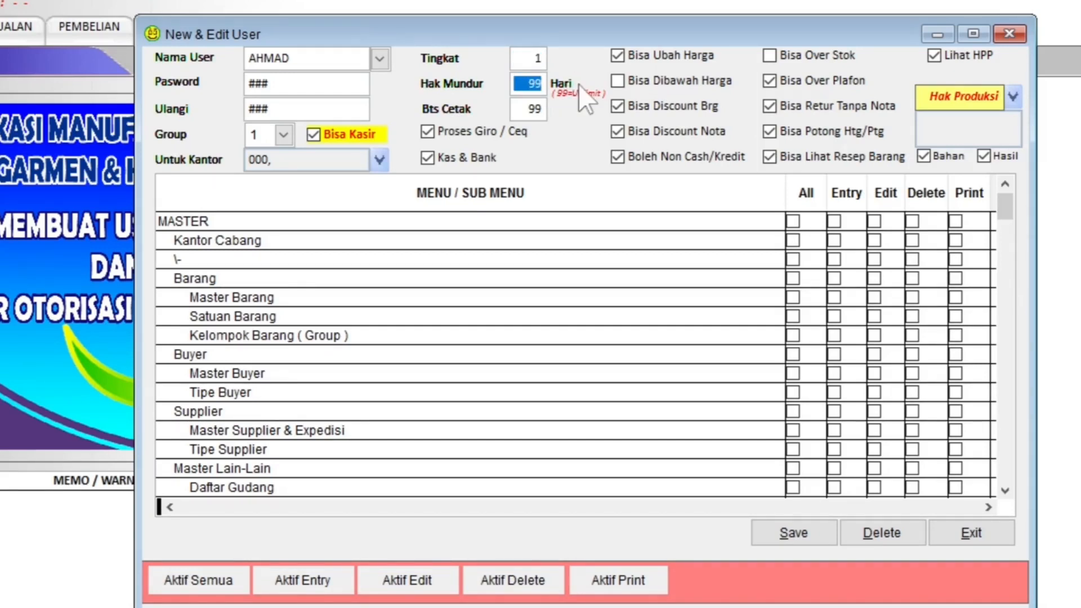
pyautogui.write('30')
pyautogui.press('Tab')
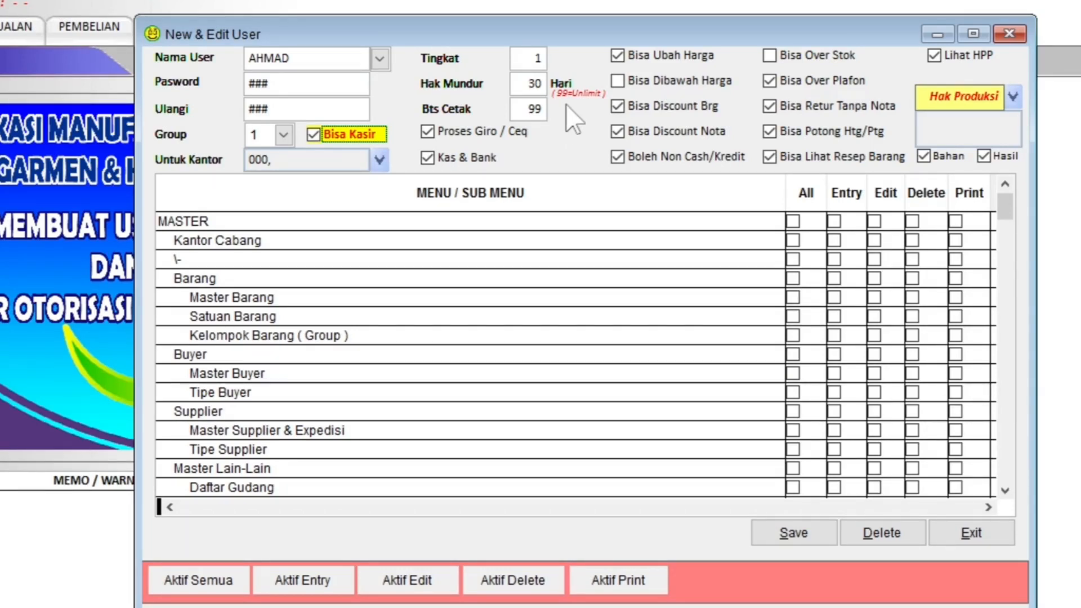
pyautogui.click(529, 109)
pyautogui.write('1')
pyautogui.click(534, 83)
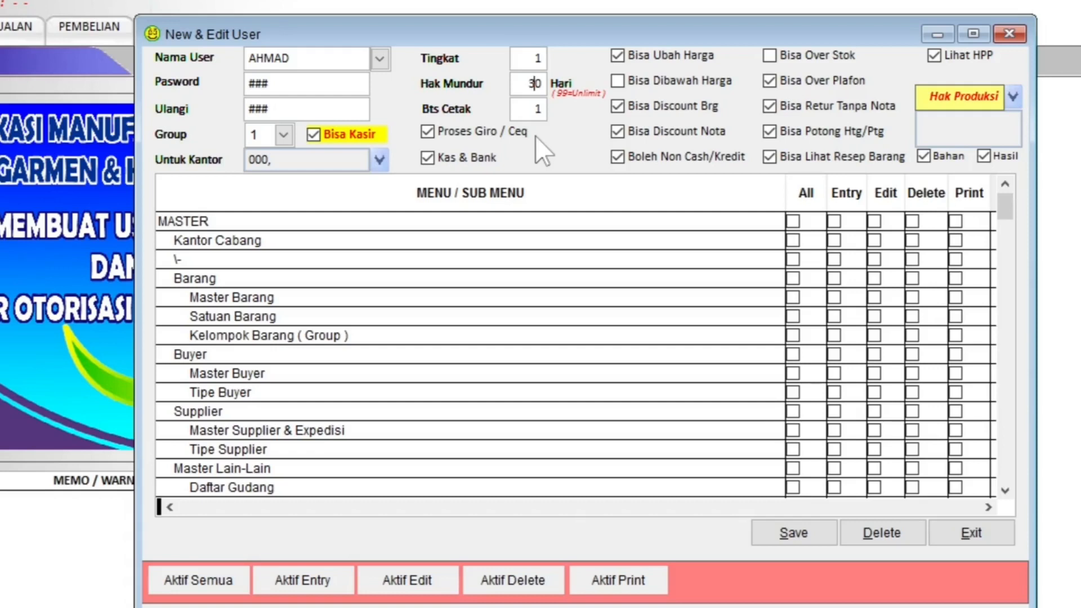
# - Switch the Proses Giro / Ceq and Kas & Bank permissions off and back on
pyautogui.click(521, 137)
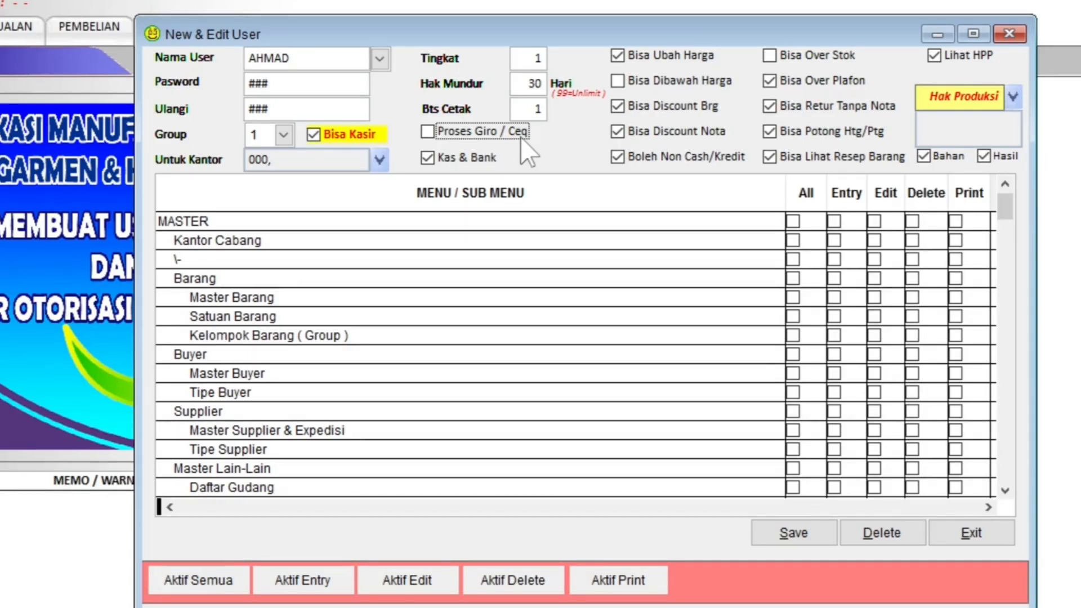
pyautogui.click(520, 136)
pyautogui.click(483, 158)
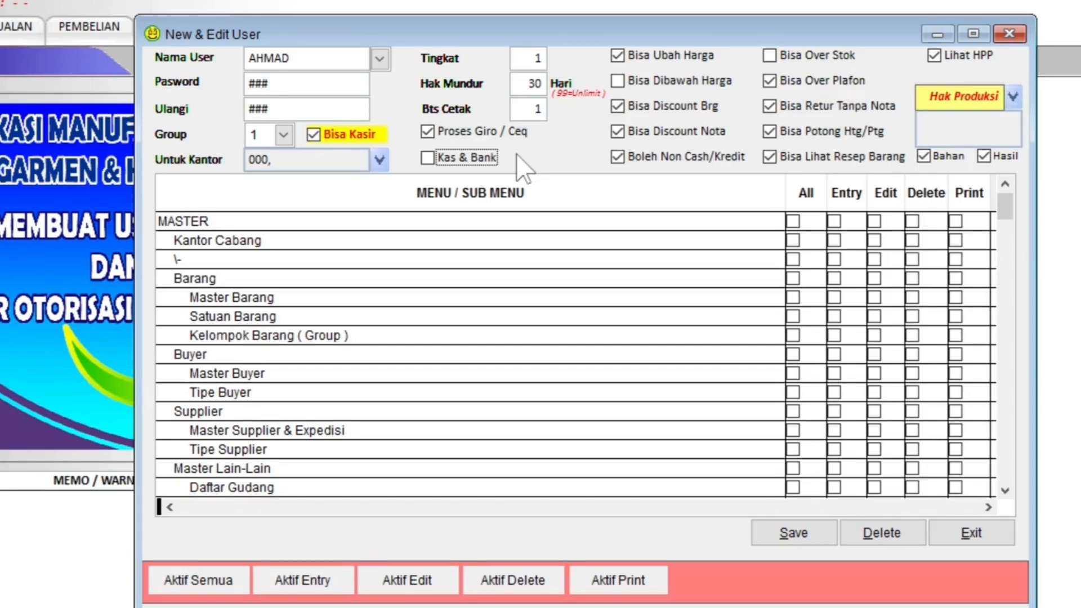
pyautogui.click(482, 159)
# - Toggle the Bisa Ubah Harga, Bisa Dibawah Harga, Bisa Discount Brg and Boleh Non Cash/Kredit permissions and restore each one
pyautogui.click(685, 56)
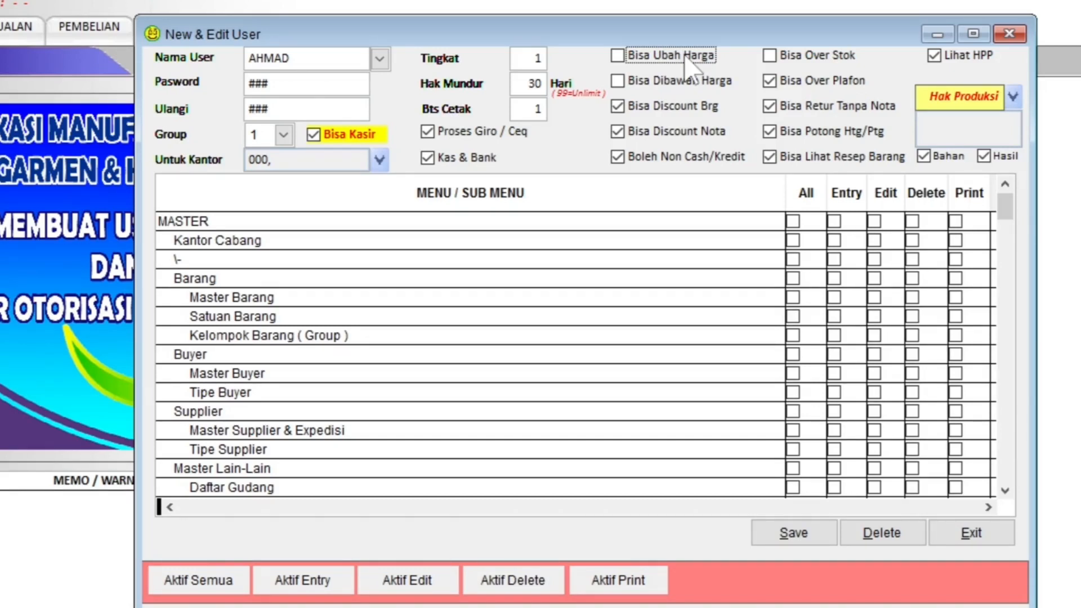
pyautogui.click(685, 57)
pyautogui.click(686, 81)
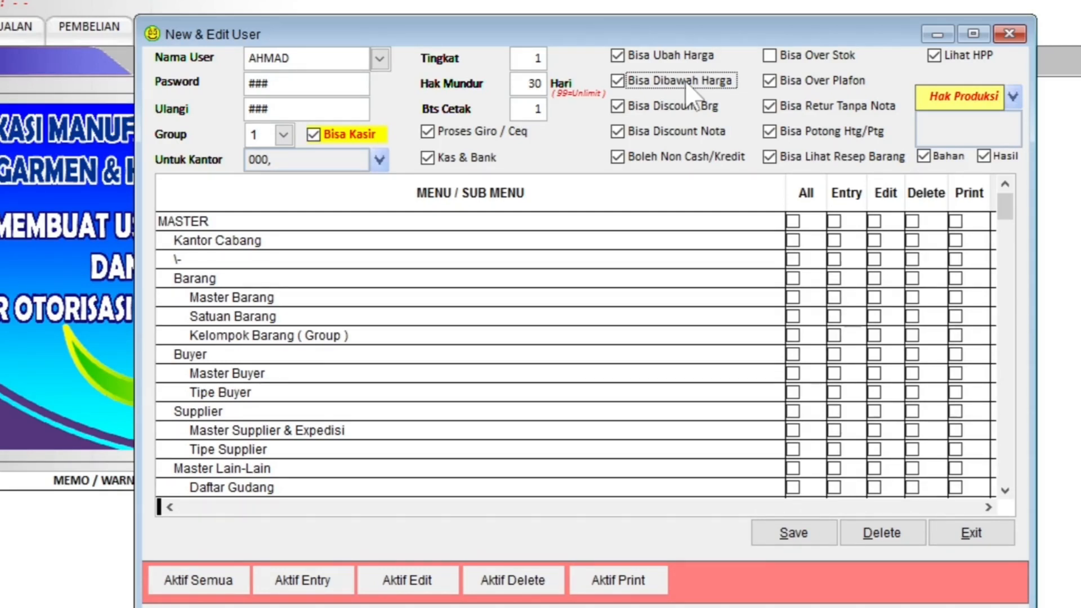
pyautogui.click(688, 88)
pyautogui.click(692, 106)
pyautogui.click(691, 106)
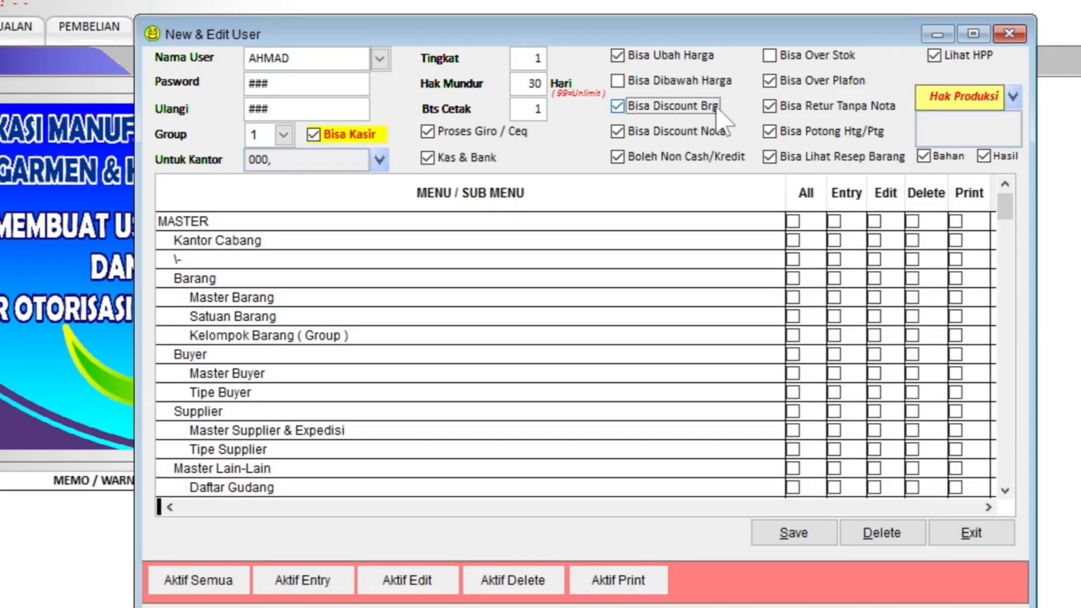
pyautogui.click(703, 106)
pyautogui.click(703, 107)
pyautogui.click(720, 164)
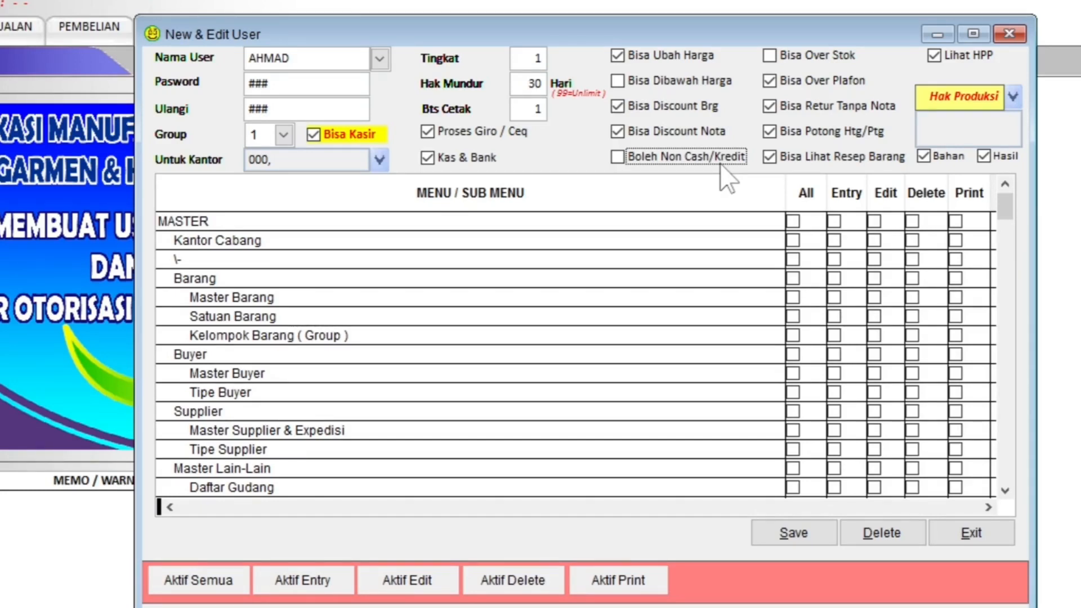
pyautogui.click(721, 162)
# - Enable the Bisa Over Stok permission for the user
pyautogui.click(835, 57)
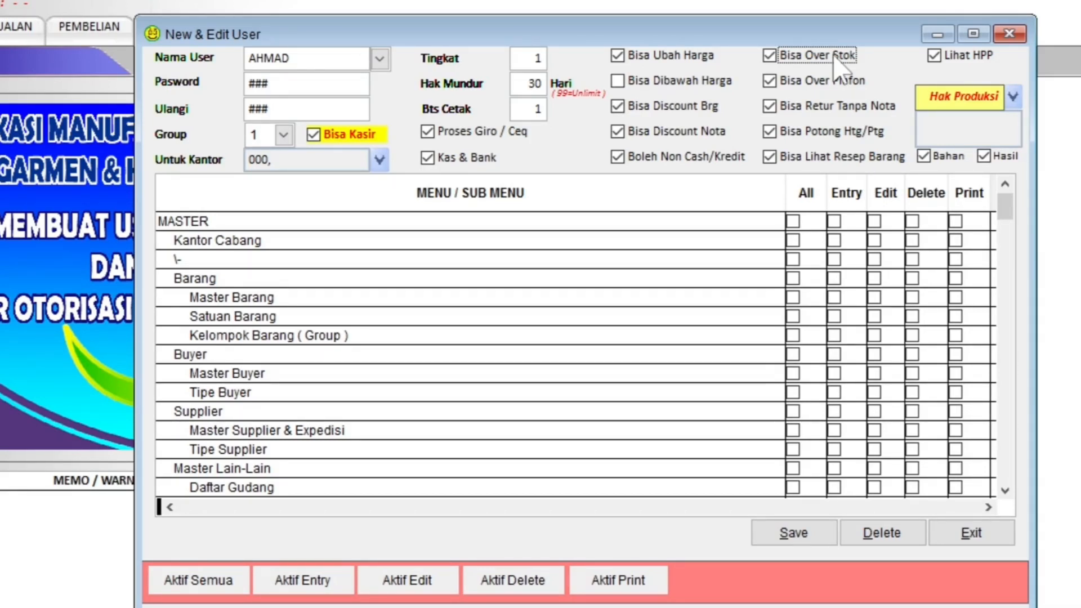
pyautogui.click(834, 56)
pyautogui.click(834, 55)
# - Switch Bisa Over Plafon, Bisa Retur Tanpa Nota, Bisa Potong Htg/Ptg, Bisa Lihat Resep Barang and Lihat HPP off and back on
pyautogui.click(837, 88)
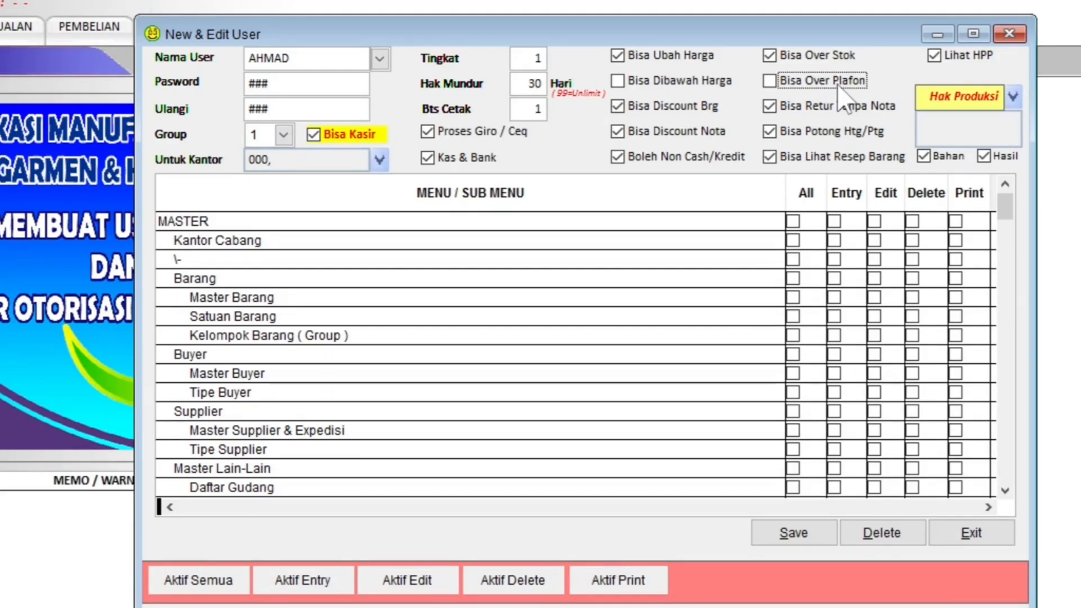
pyautogui.click(838, 89)
pyautogui.click(829, 115)
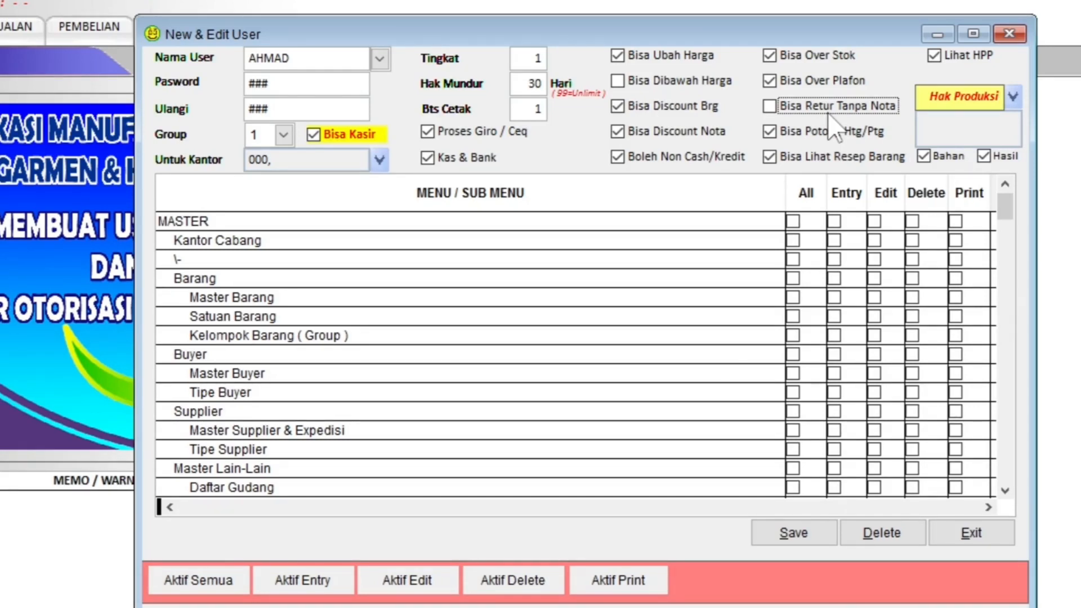
pyautogui.click(829, 111)
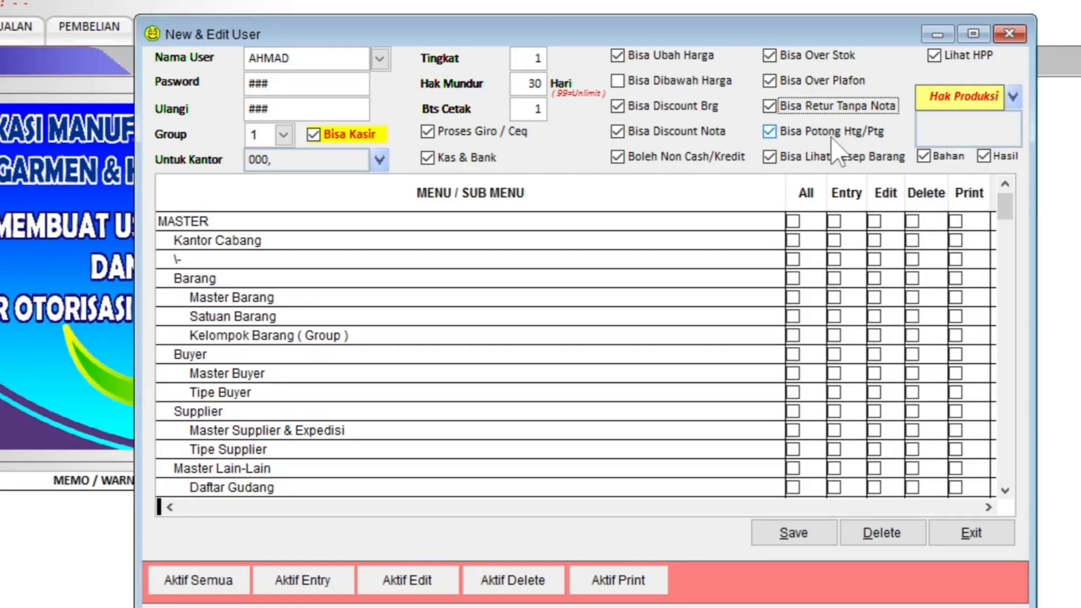
pyautogui.click(832, 135)
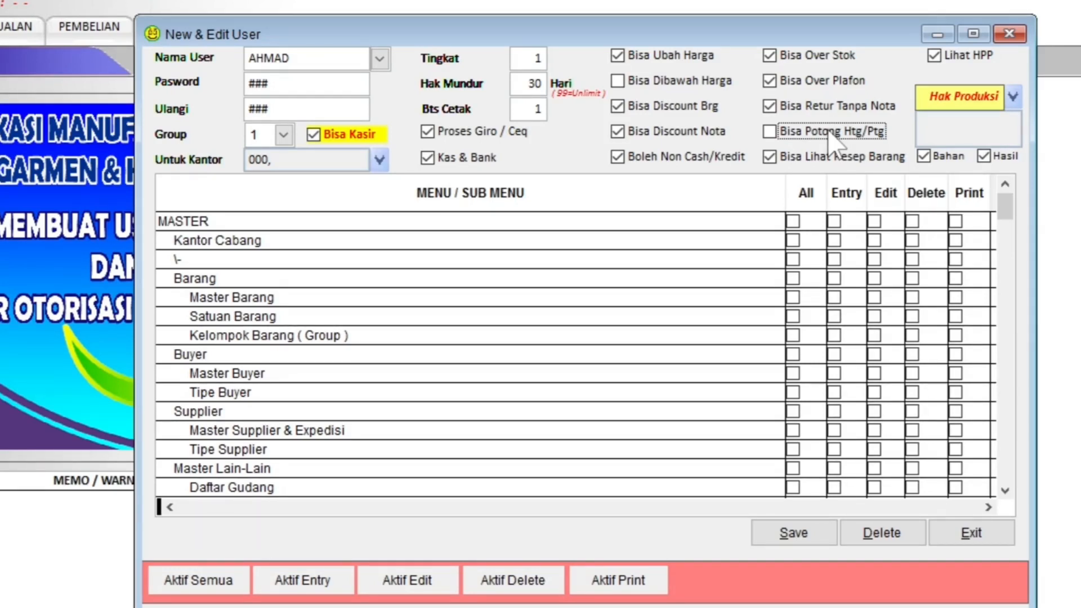
pyautogui.click(828, 133)
pyautogui.click(817, 160)
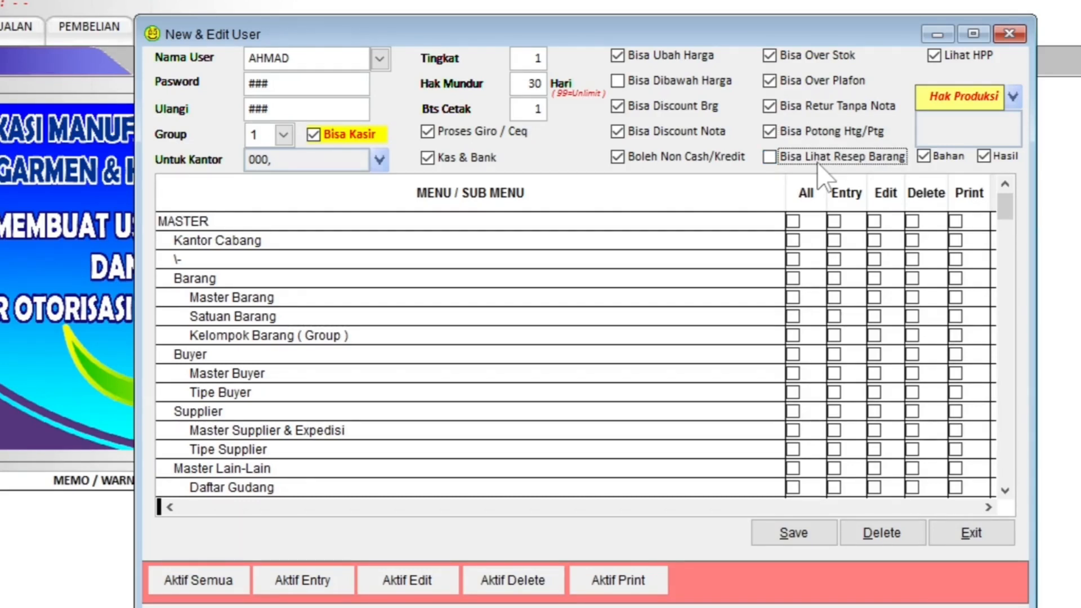
pyautogui.click(817, 161)
pyautogui.click(960, 54)
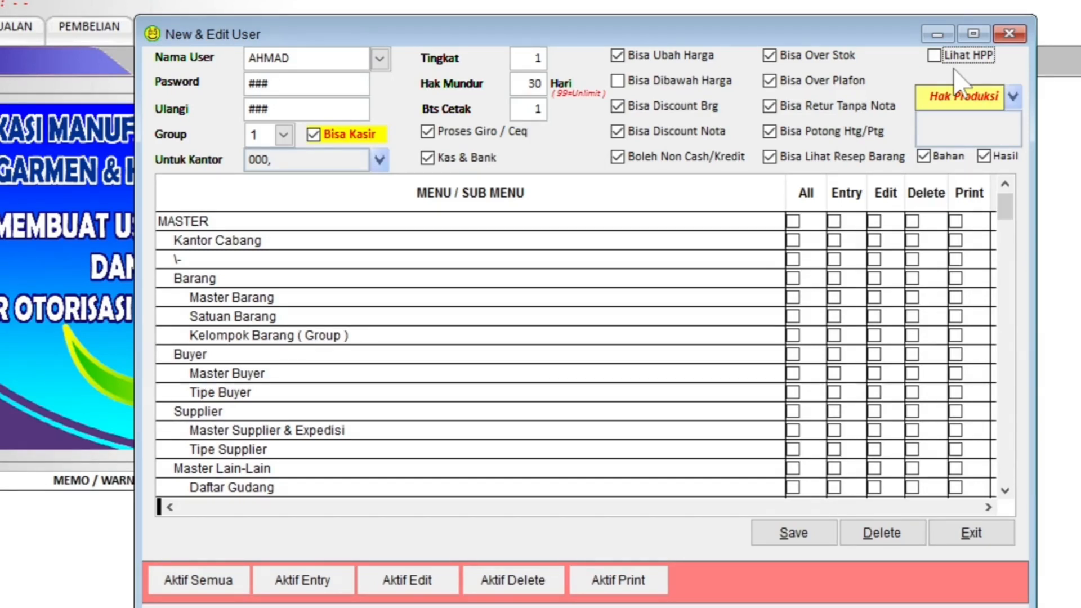
pyautogui.click(955, 57)
# - Grant the user production rights for POTONG (100), JAHIT (200), CMT/ KONVEKSI (600) and Pembiuatan SPK (019)
pyautogui.click(1011, 98)
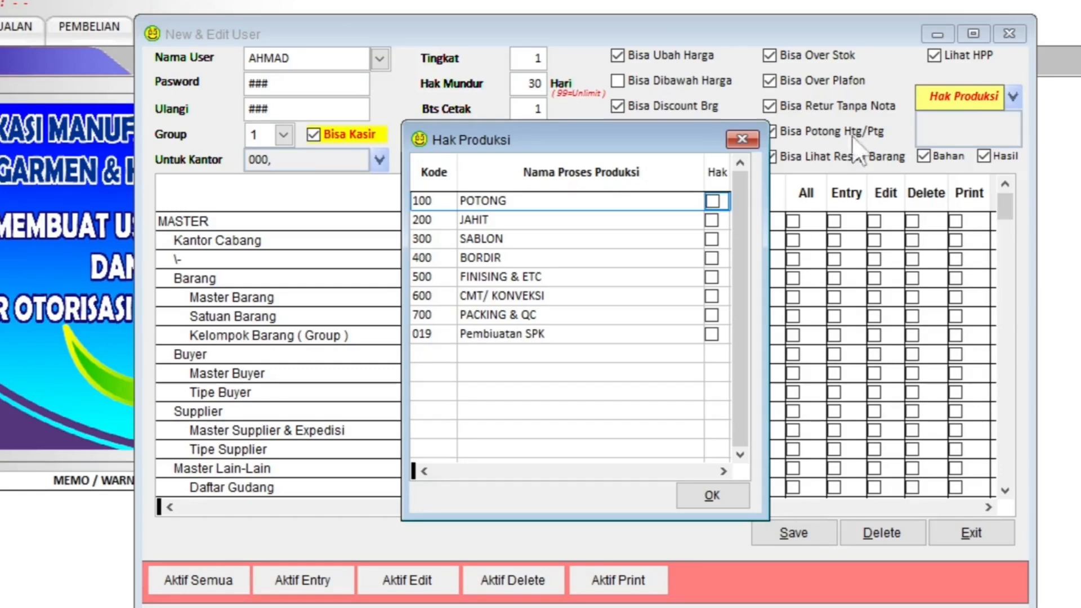
pyautogui.click(713, 201)
pyautogui.click(713, 221)
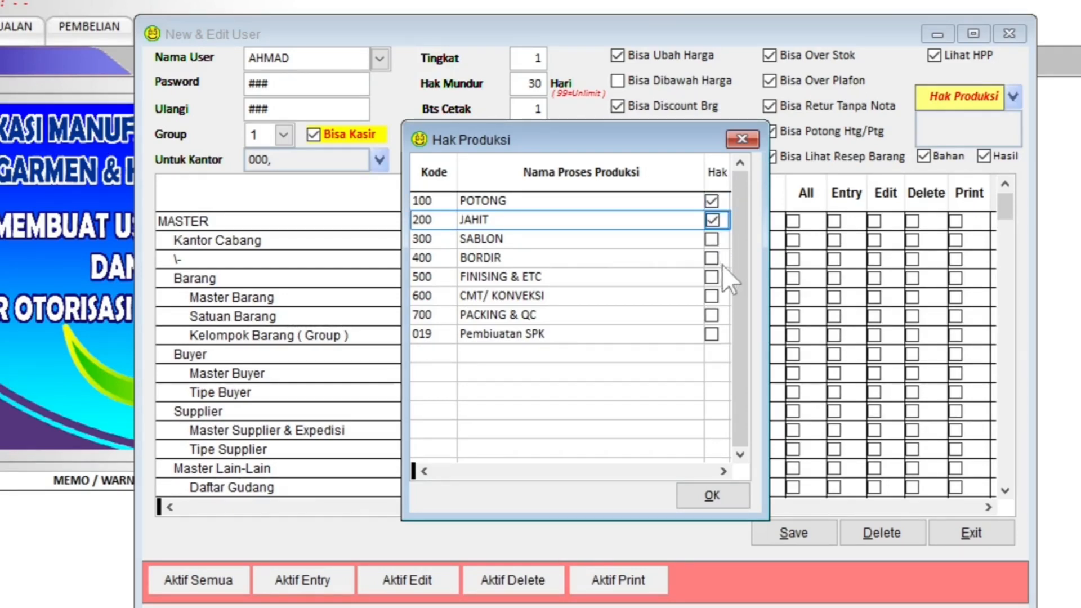
pyautogui.click(712, 296)
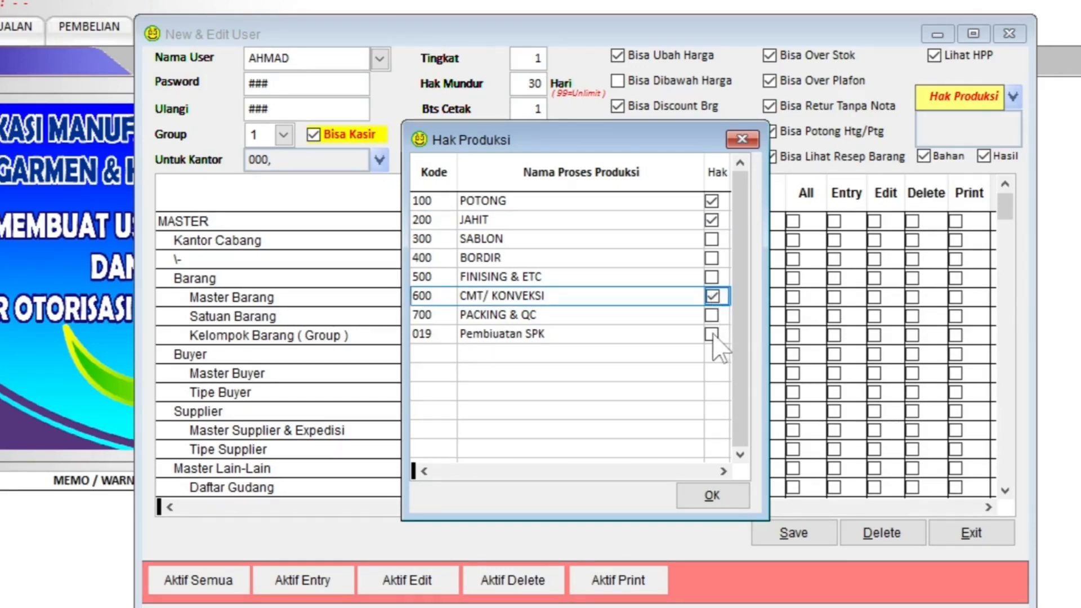
pyautogui.click(713, 334)
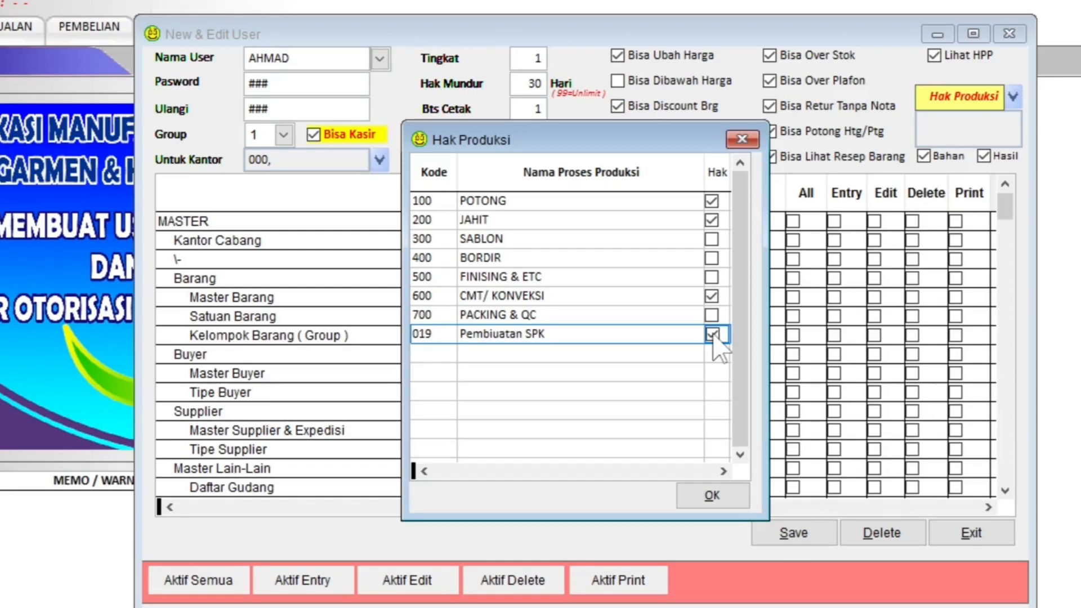
pyautogui.click(712, 333)
pyautogui.click(713, 334)
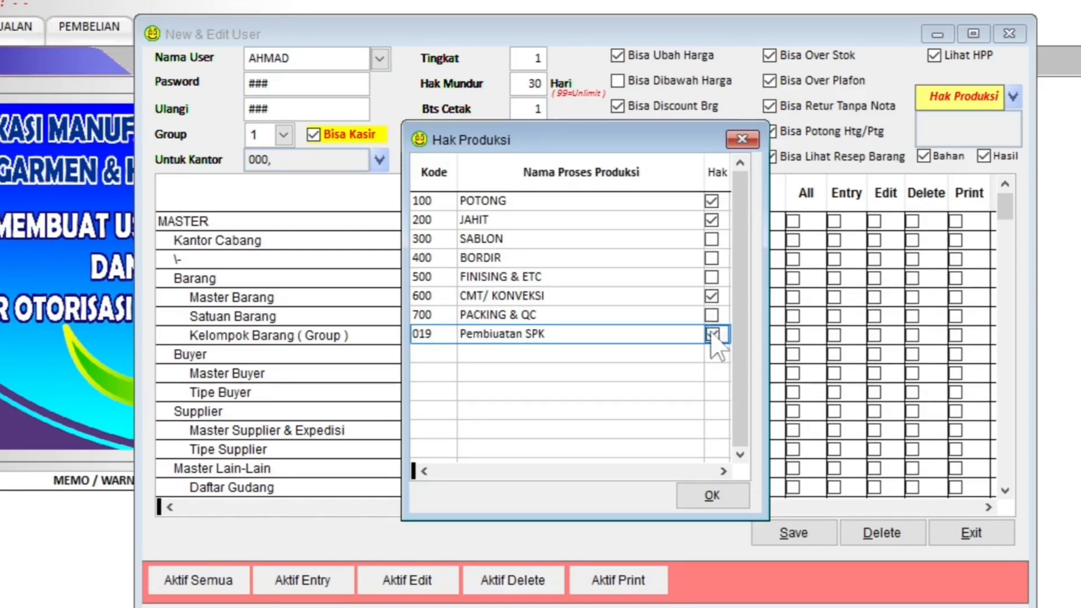
pyautogui.click(713, 495)
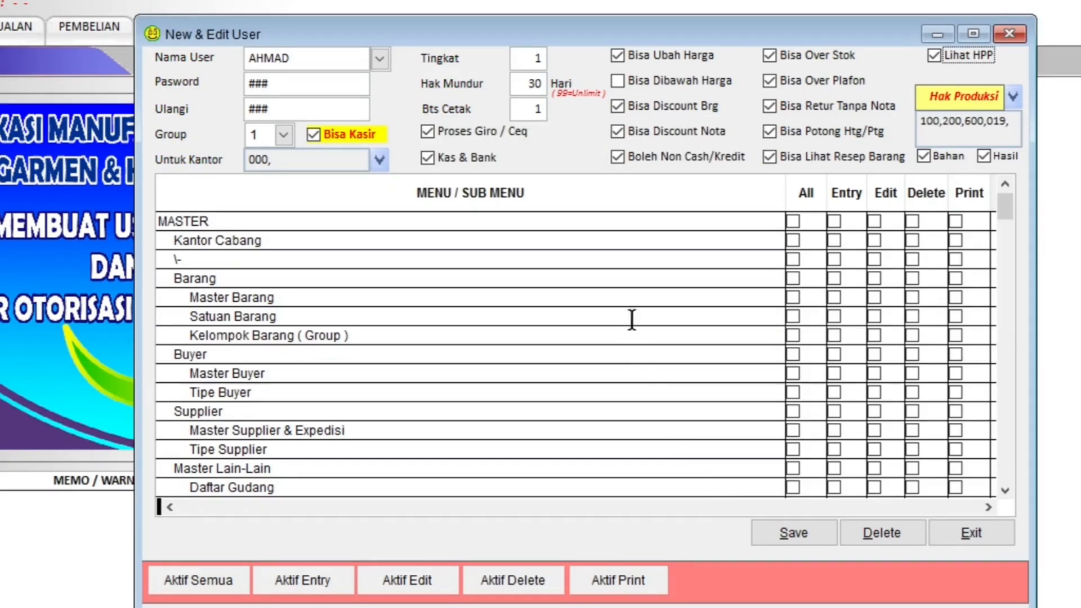
# - Keep the Bahan permission enabled and activate all access rights for every menu and submenu
pyautogui.click(951, 159)
pyautogui.click(951, 160)
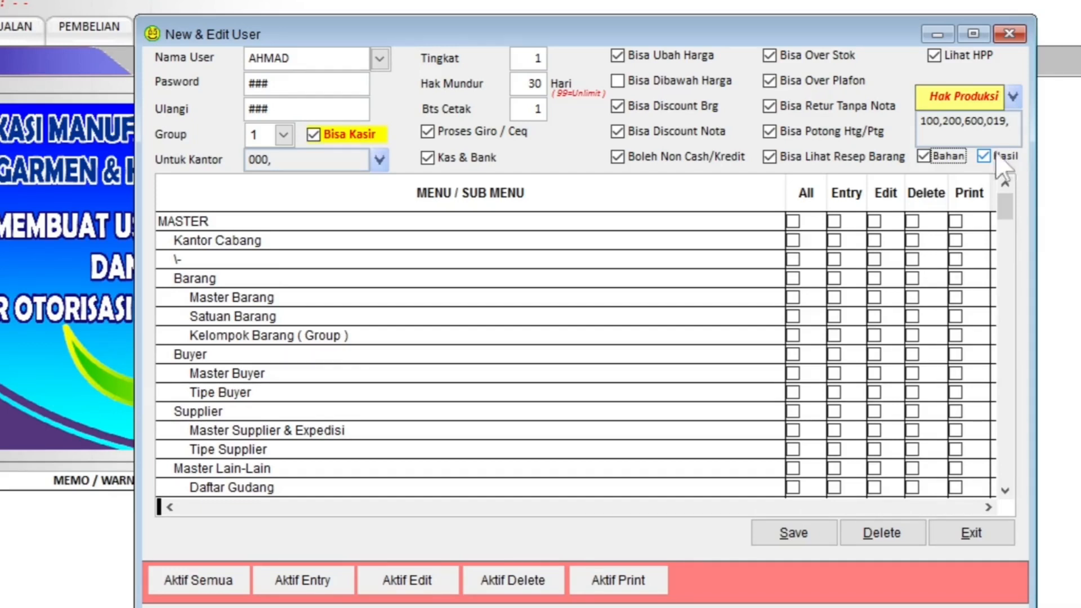
pyautogui.click(206, 584)
pyautogui.click(206, 584)
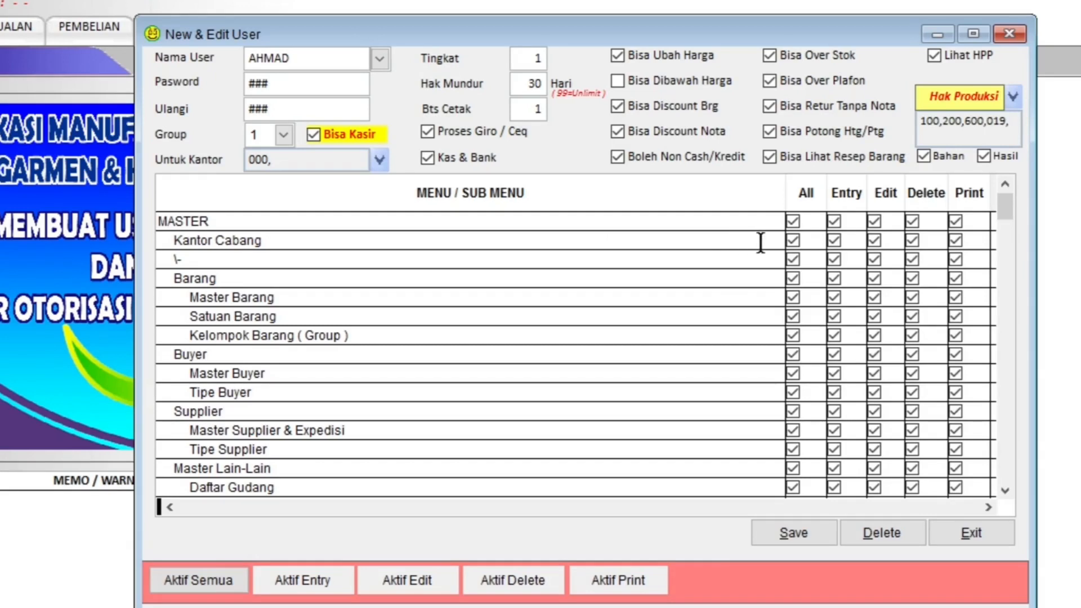
# - Remove the All, Entry, Edit, Delete and Print rights from the Kantor Cabang submenu
pyautogui.click(793, 240)
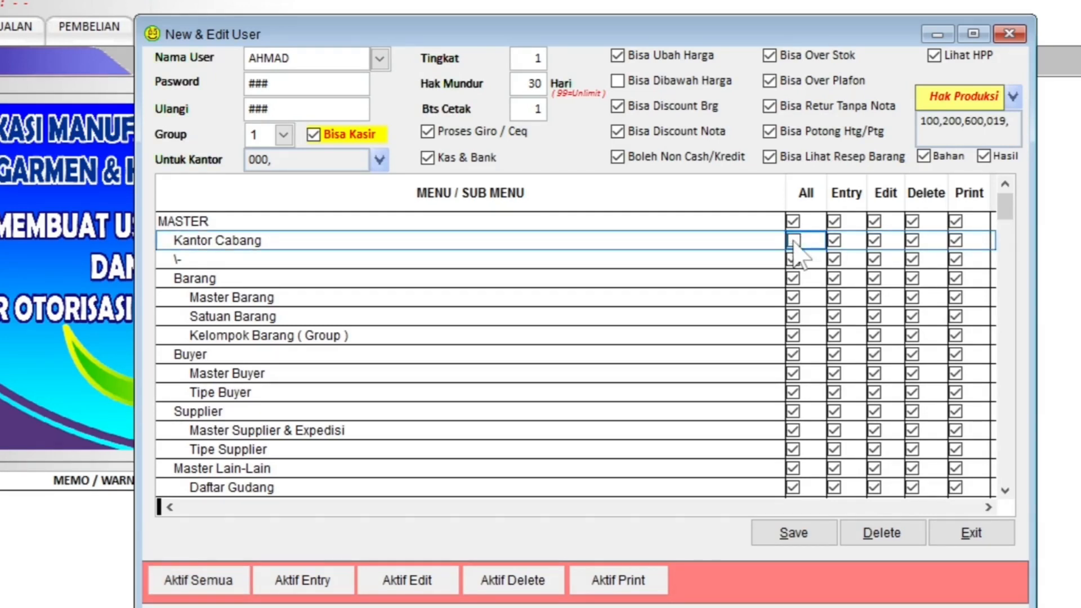
pyautogui.click(834, 241)
pyautogui.click(873, 240)
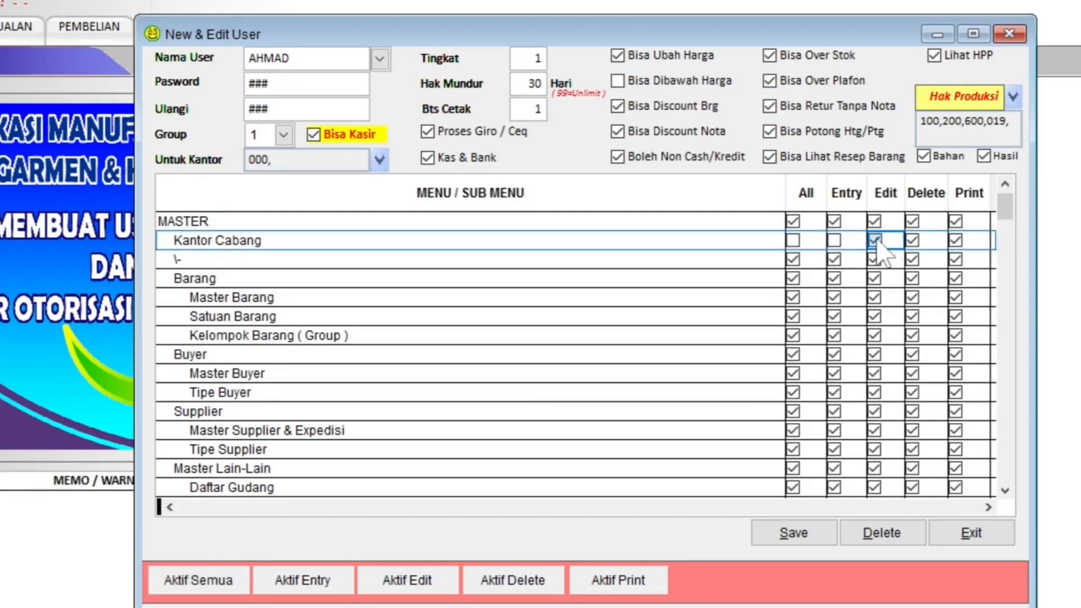
pyautogui.click(912, 241)
pyautogui.click(955, 240)
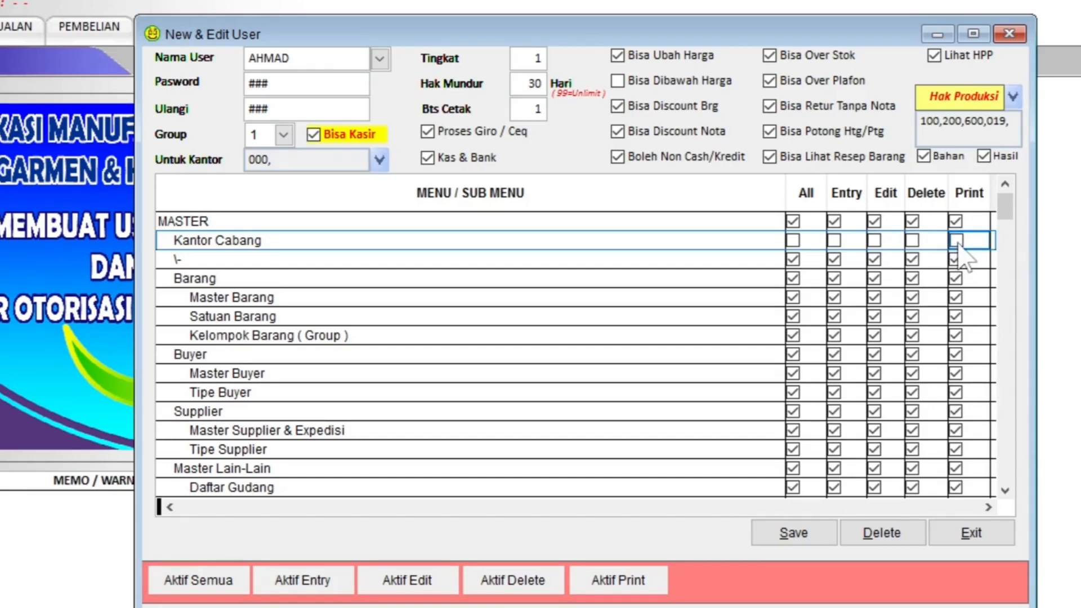
# - Remove the All, Entry, Edit, Delete and Print rights from the "\-" separator row below Kantor Cabang
pyautogui.click(793, 259)
pyautogui.click(834, 259)
pyautogui.click(875, 259)
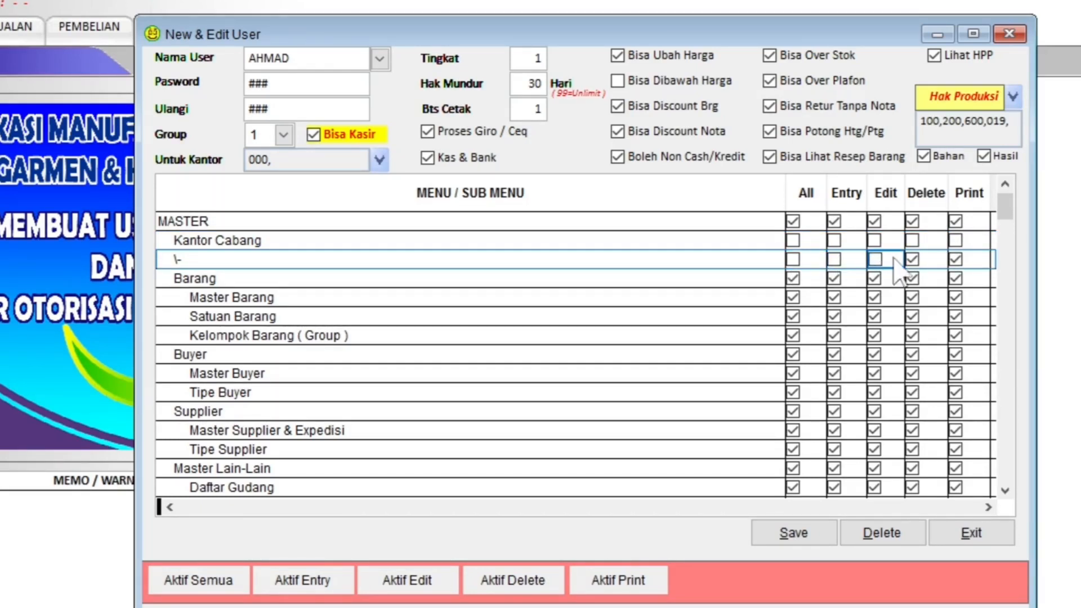
pyautogui.click(913, 260)
pyautogui.click(956, 260)
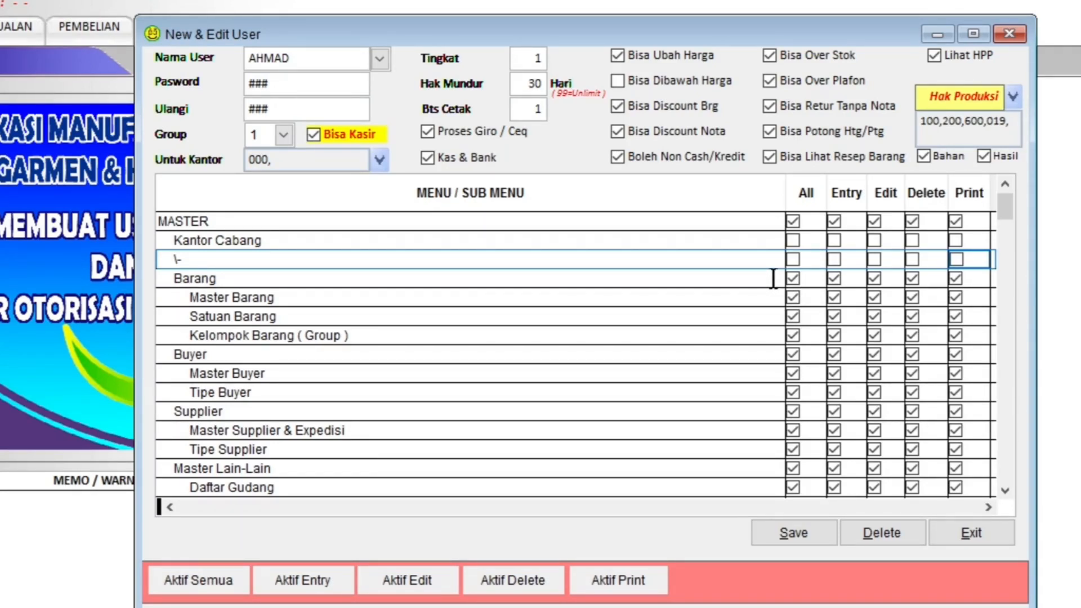
# - Remove the Delete and Print rights from the Master Barang submenu
pyautogui.click(766, 298)
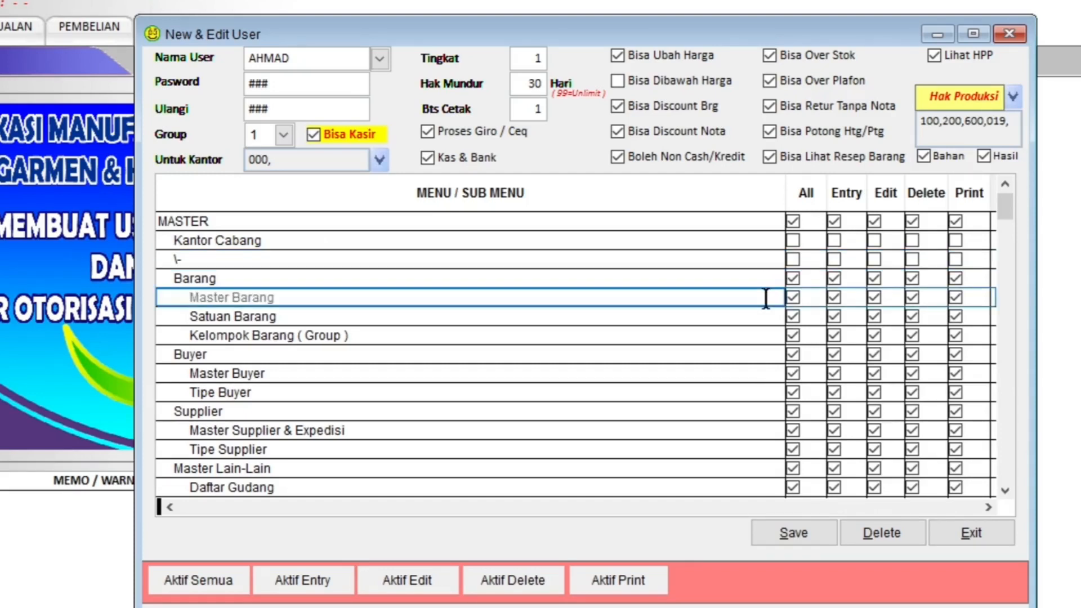
pyautogui.click(267, 279)
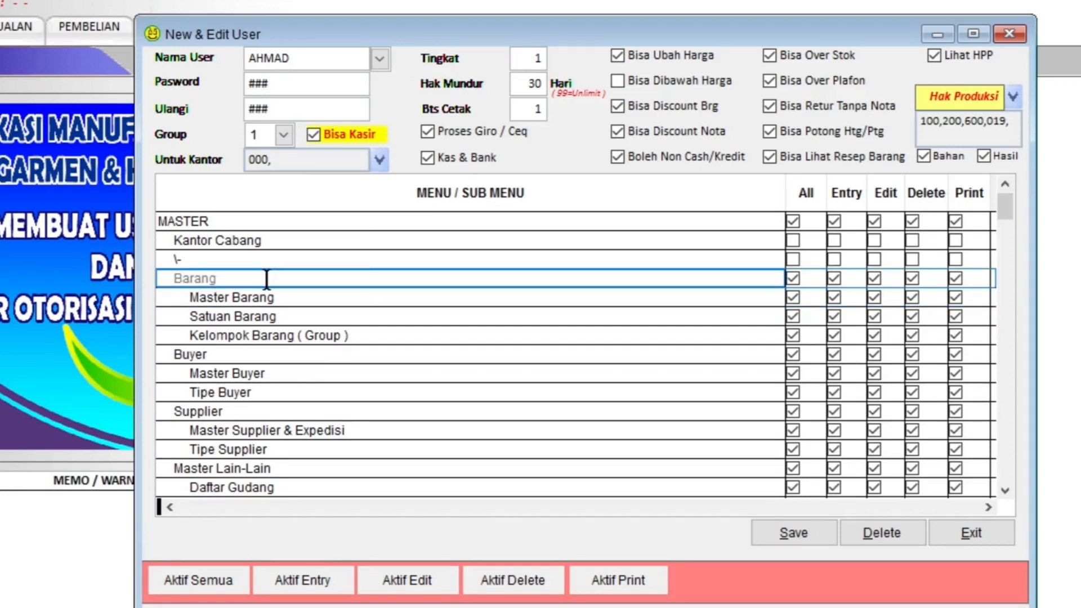
pyautogui.click(769, 297)
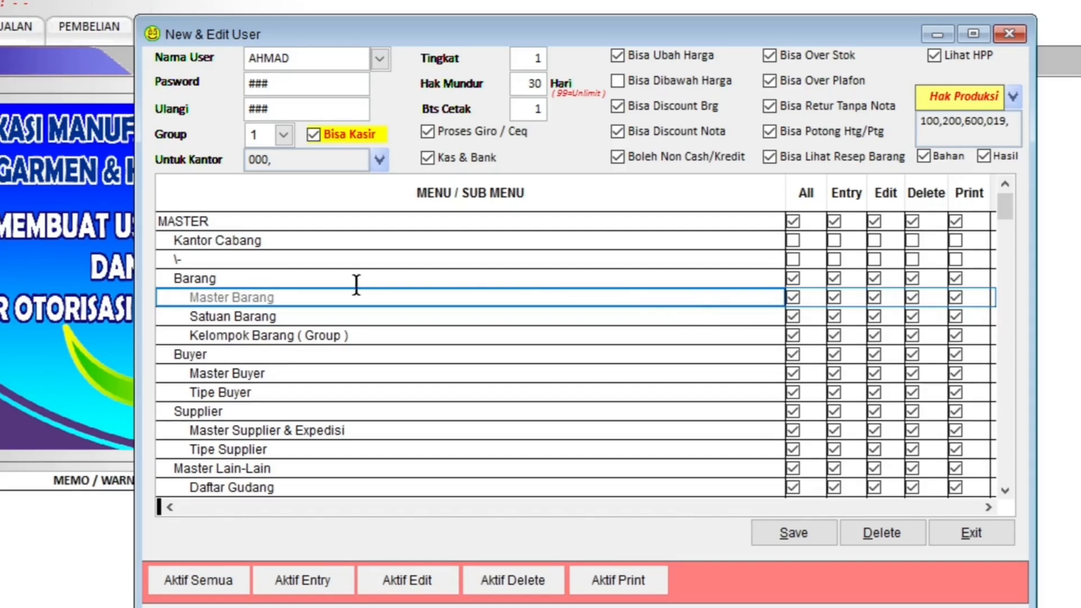
pyautogui.click(271, 307)
pyautogui.click(912, 299)
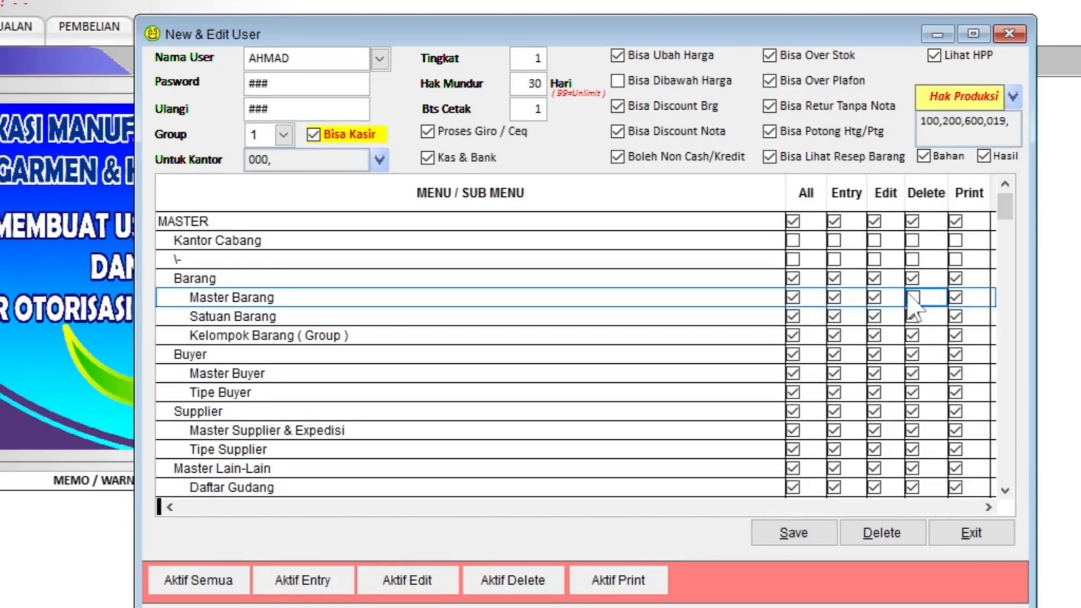
pyautogui.click(957, 298)
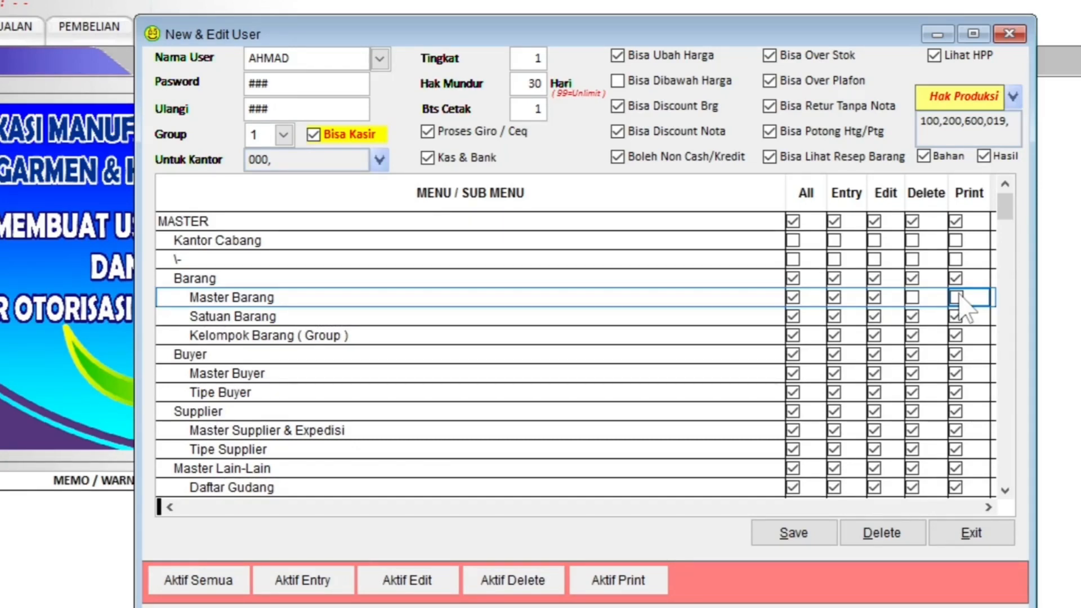
# - Remove the All, Entry, Edit, Delete and Print rights from the Kelompok Barang ( Group ) submenu
pyautogui.click(793, 336)
pyautogui.click(835, 336)
pyautogui.click(874, 335)
pyautogui.click(911, 336)
pyautogui.click(955, 336)
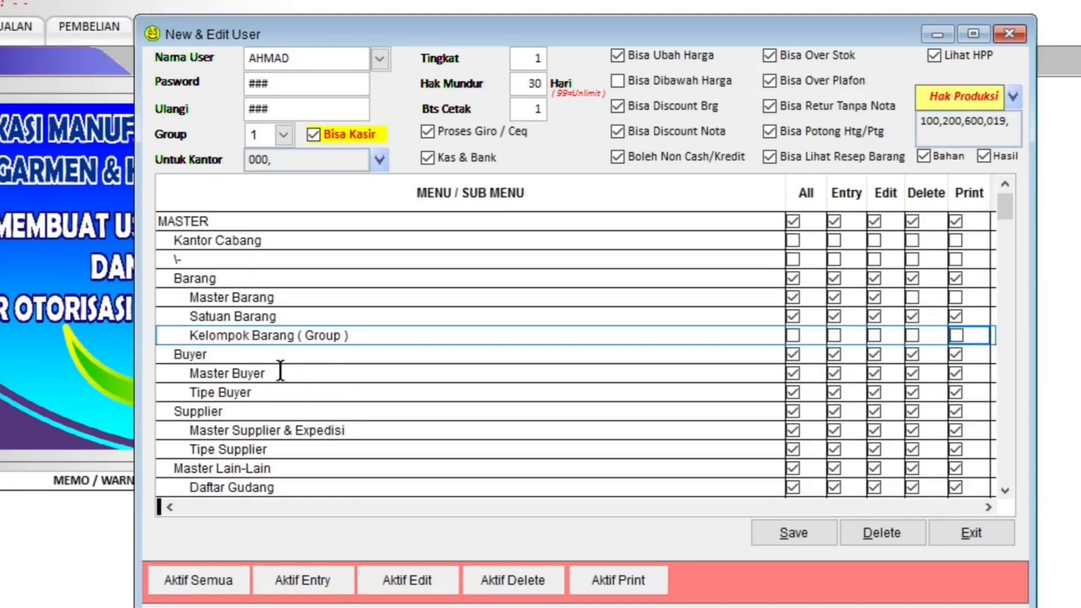
# - Remove the Edit, Delete and Print rights from the Master Buyer submenu
pyautogui.press('ctrl')
pyautogui.press('ctrl')
pyautogui.click(874, 373)
pyautogui.click(912, 373)
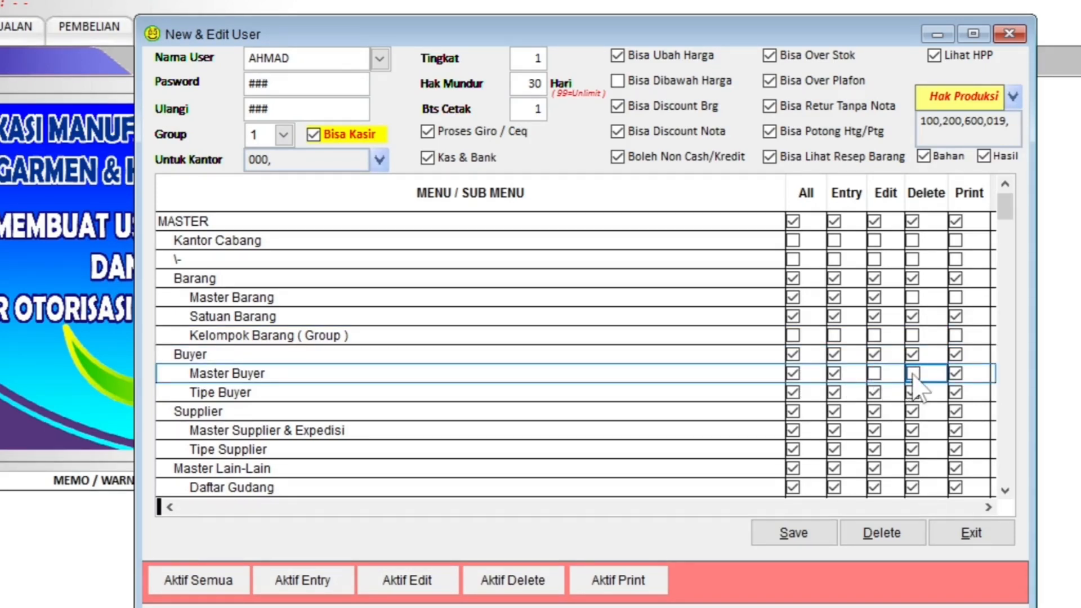
pyautogui.click(955, 373)
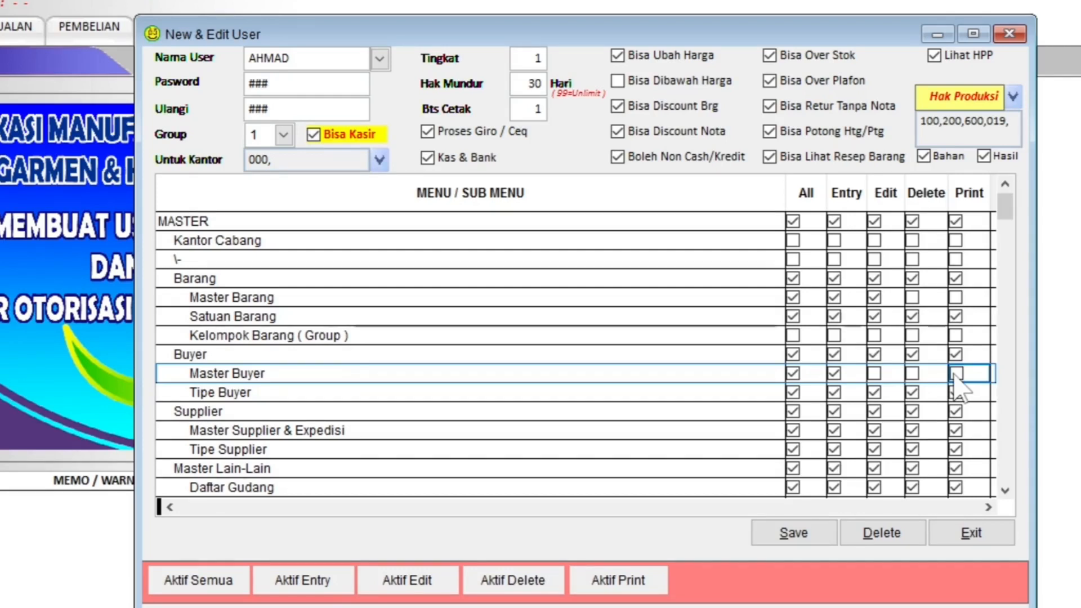
# - Remove the All, Entry, Edit, Delete and Print rights from the Tipe Buyer submenu
pyautogui.click(750, 393)
pyautogui.click(794, 393)
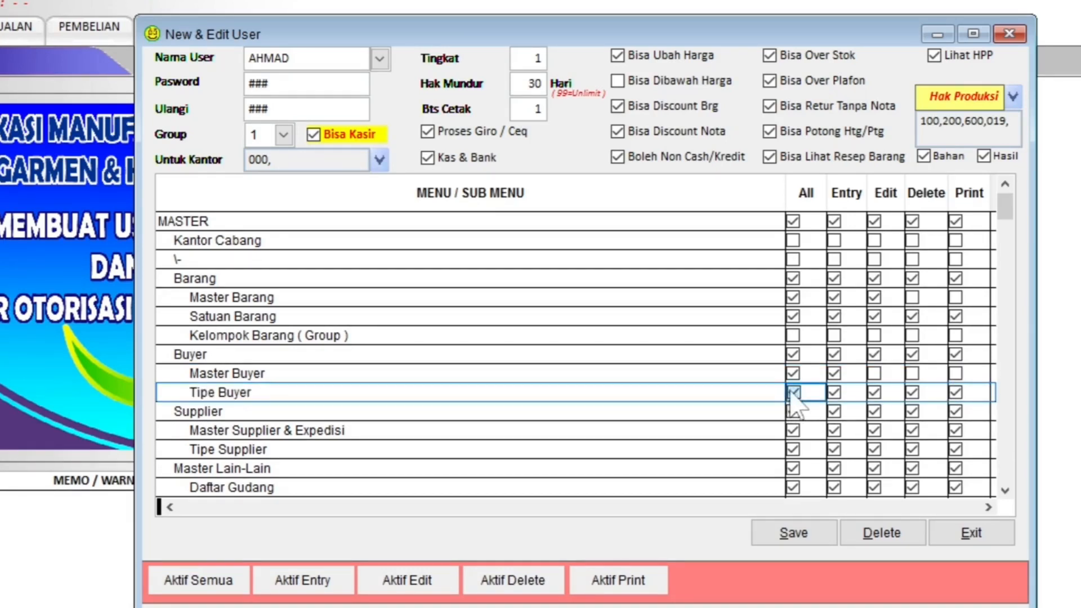
pyautogui.click(834, 393)
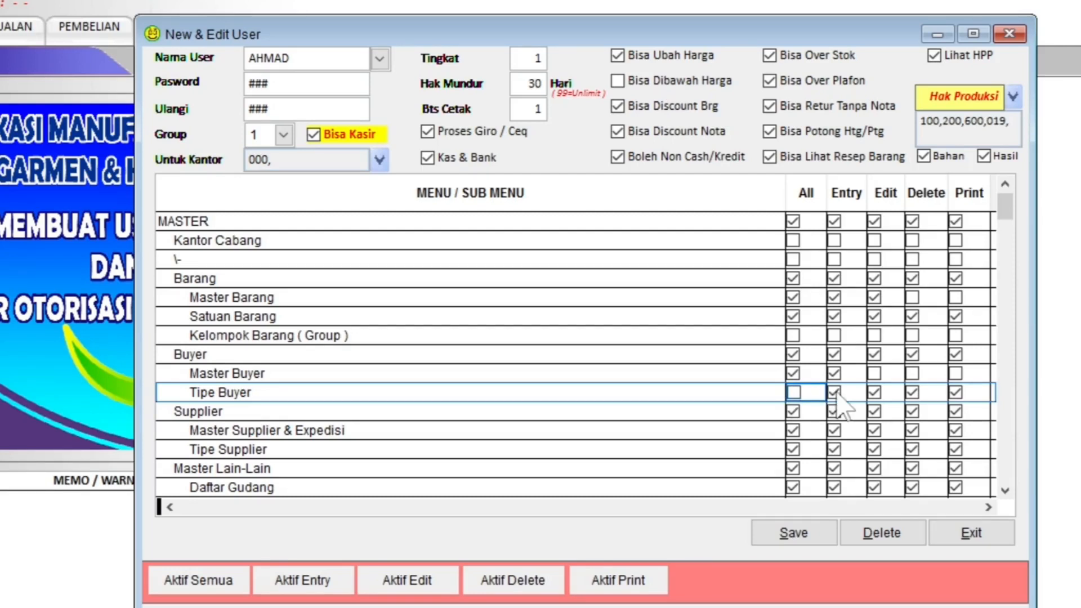
pyautogui.click(874, 392)
pyautogui.click(908, 392)
pyautogui.click(945, 392)
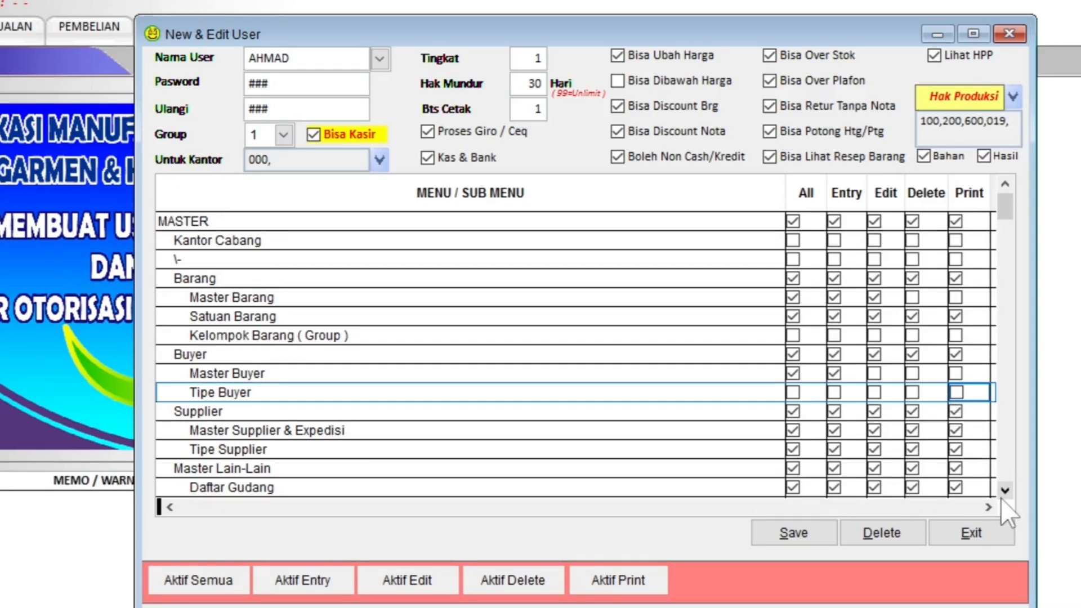
# - Look through the rest of the menu rights list and save the user account with its access rights
pyautogui.scroll(-1, 1001, 498)
pyautogui.scroll(-15, 1001, 498)
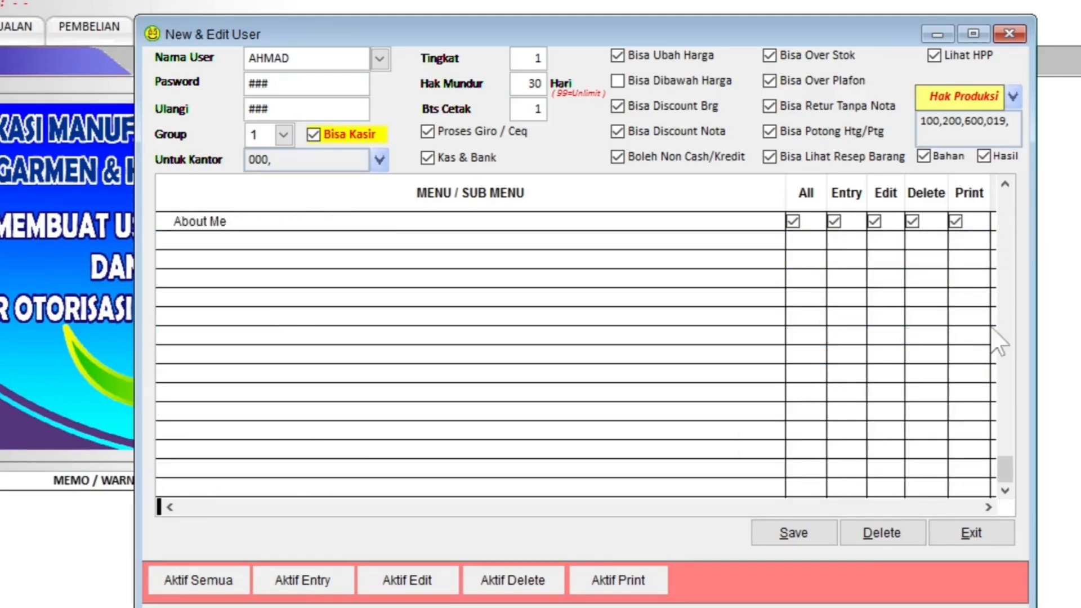
pyautogui.moveTo(1001, 460); pyautogui.dragTo(1004, 432)
pyautogui.moveTo(1008, 221); pyautogui.dragTo(1007, 199)
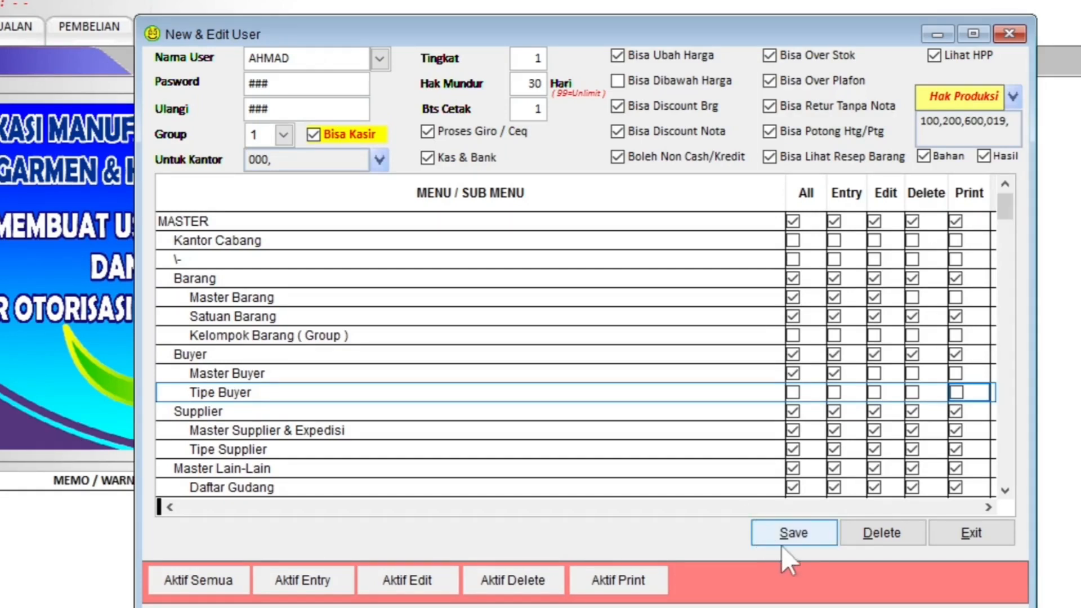
pyautogui.click(794, 533)
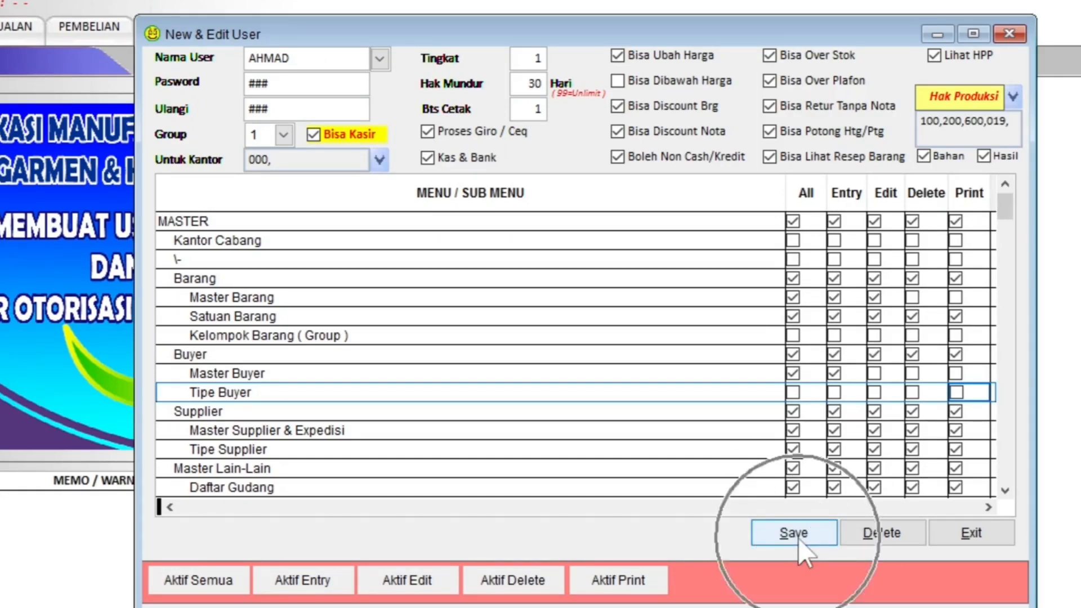
pyautogui.click(802, 531)
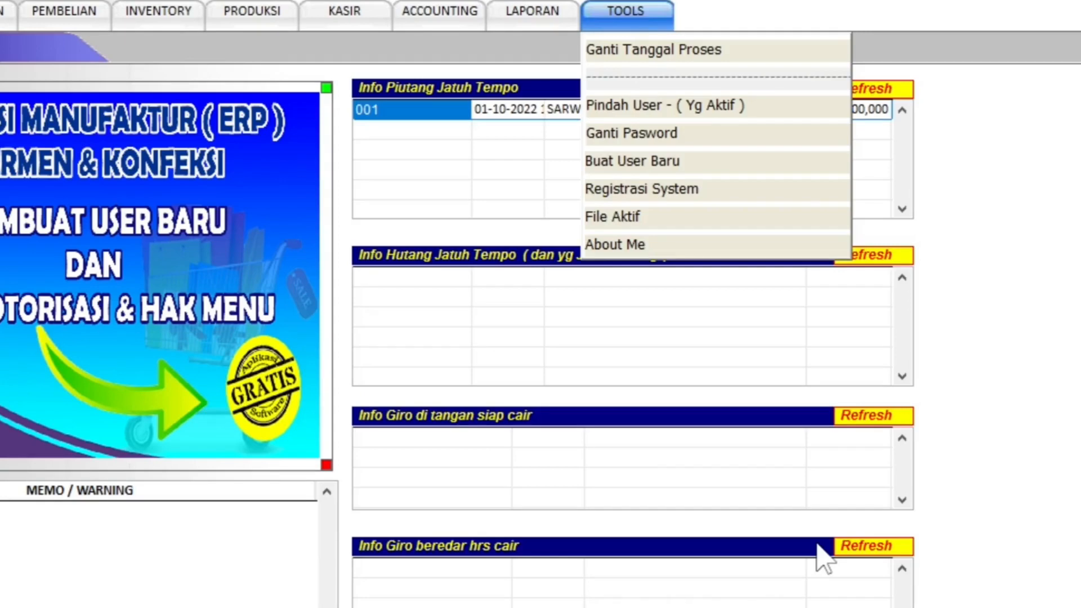
# - Switch the active user by logging in with the new account's user name and password at branch 000
pyautogui.click(666, 115)
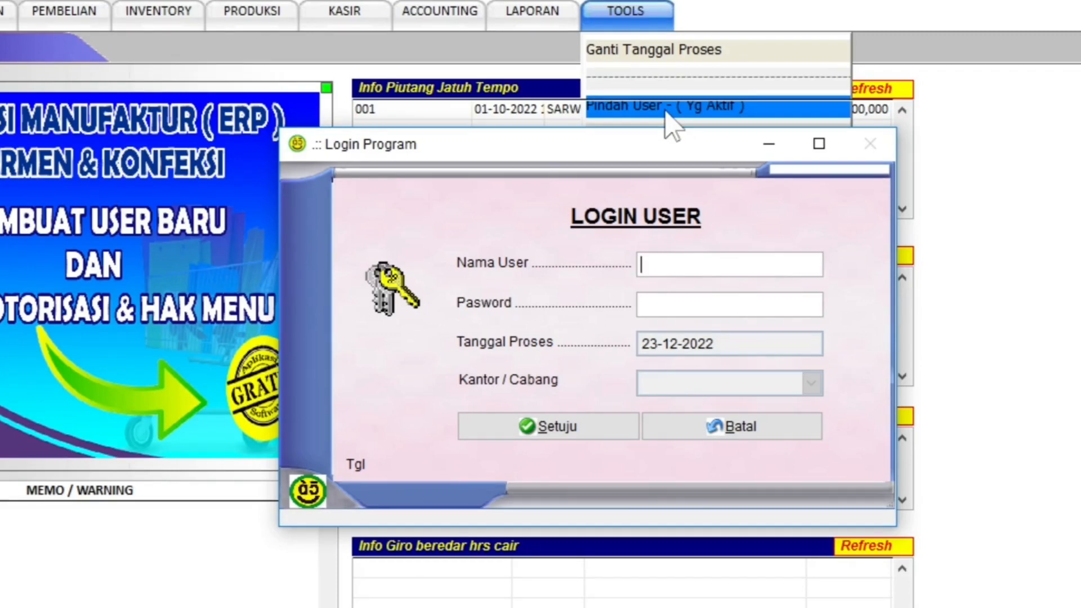
pyautogui.write('AHMAD')
pyautogui.press('Return')
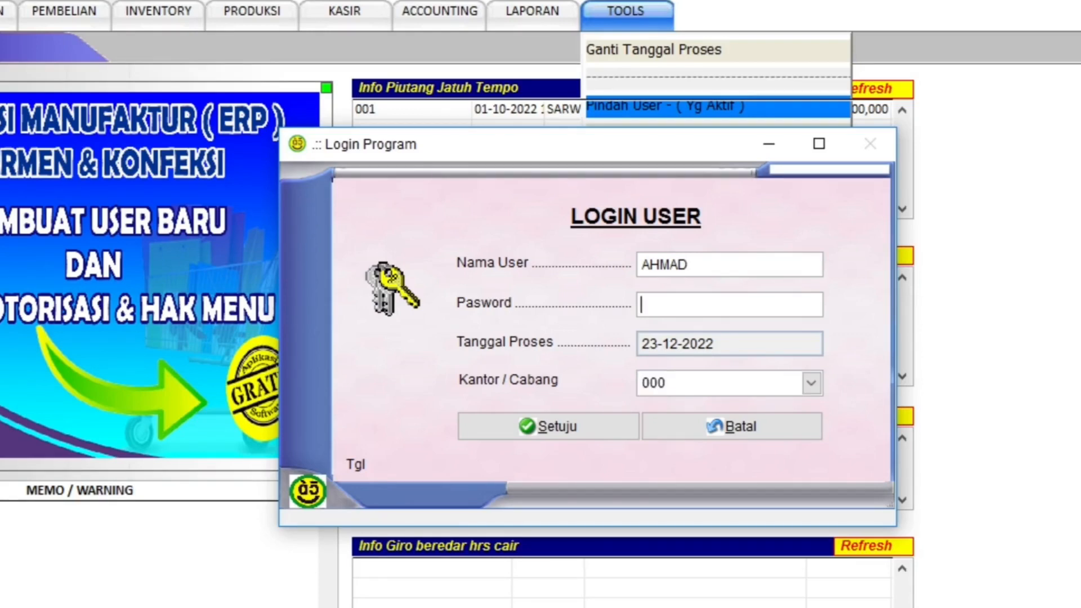
pyautogui.write('***')
pyautogui.press('Return')
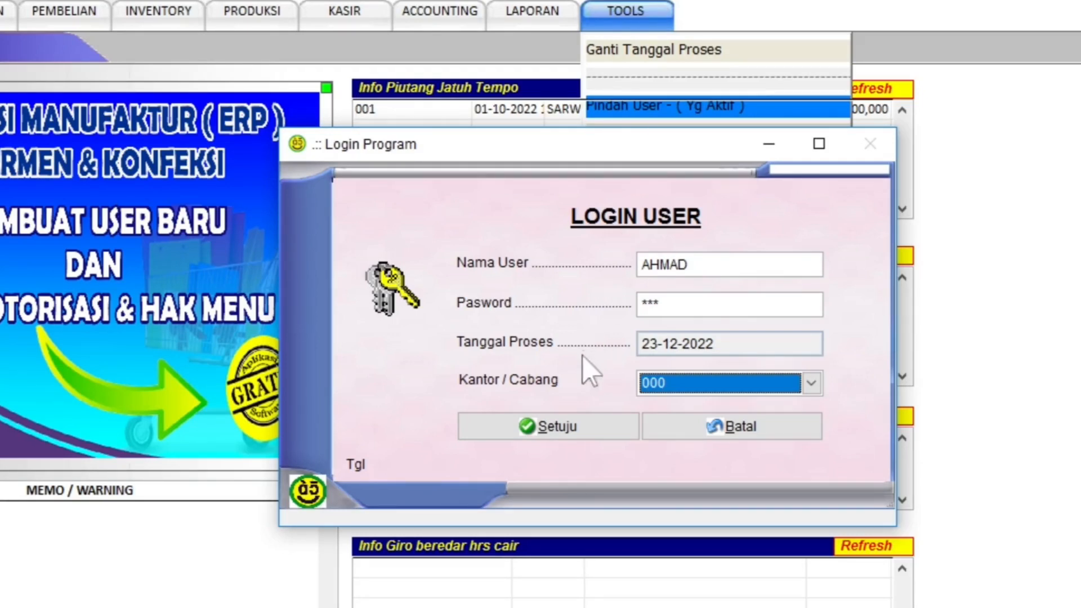
pyautogui.click(573, 434)
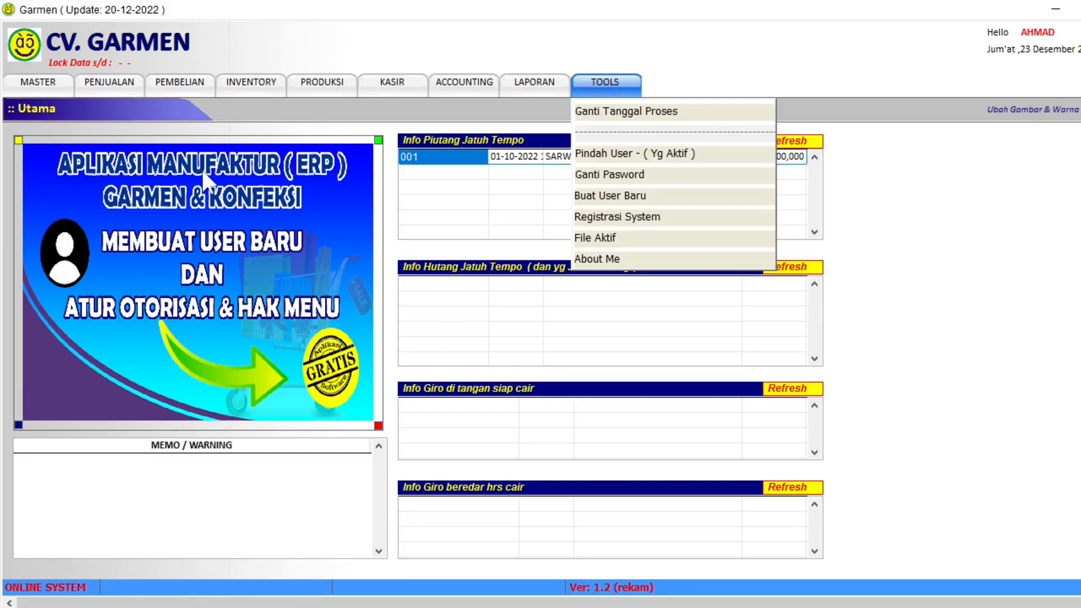
# - Open the Master Buyer form and test the Entry right by starting and cancelling a new buyer record
pyautogui.click(39, 93)
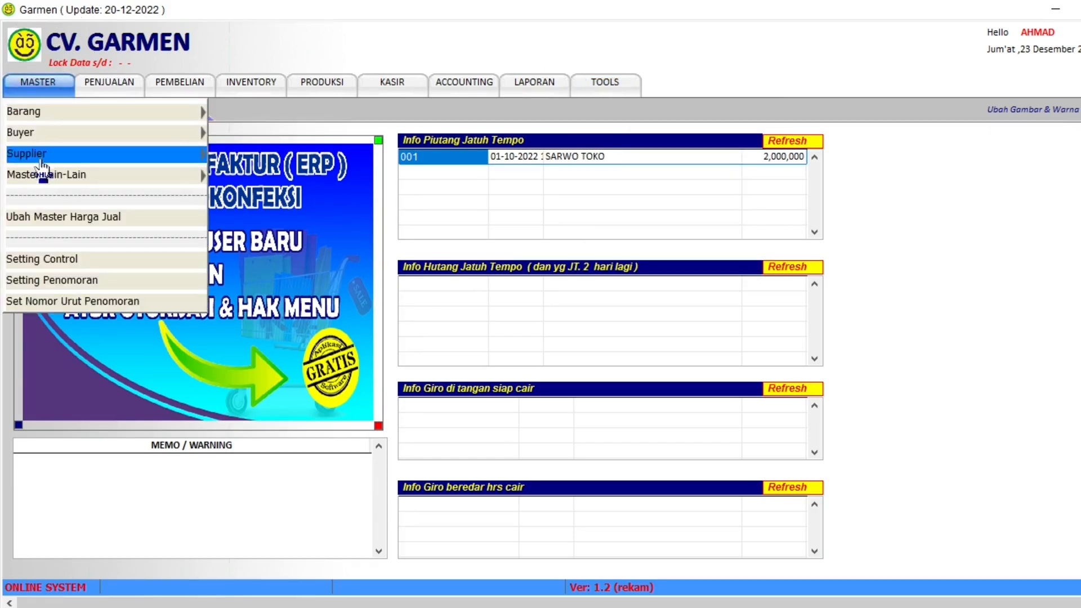
pyautogui.click(43, 139)
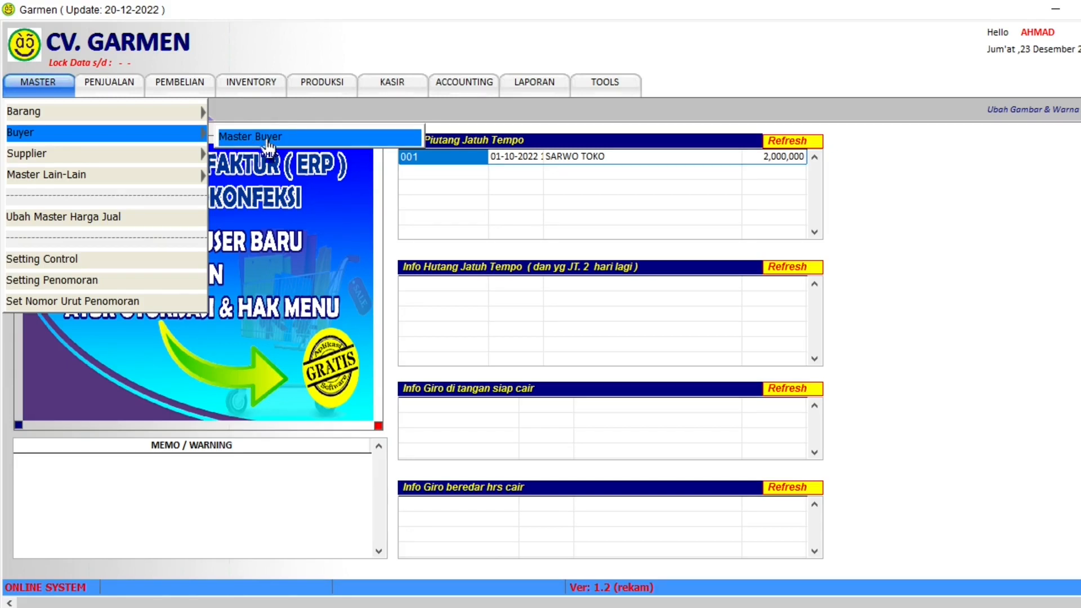
pyautogui.click(267, 140)
pyautogui.click(266, 136)
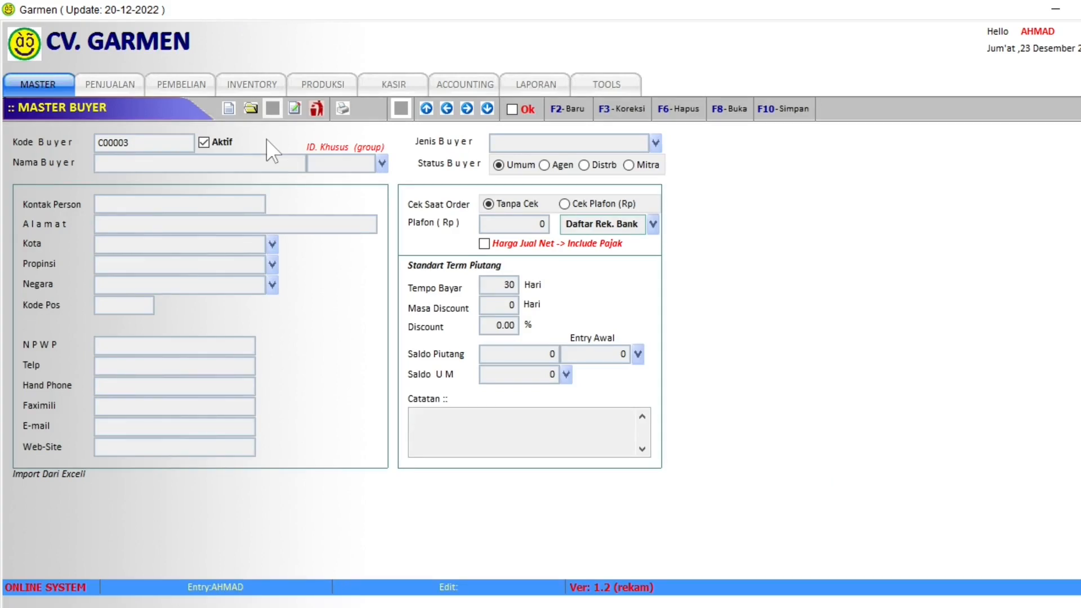
pyautogui.click(229, 108)
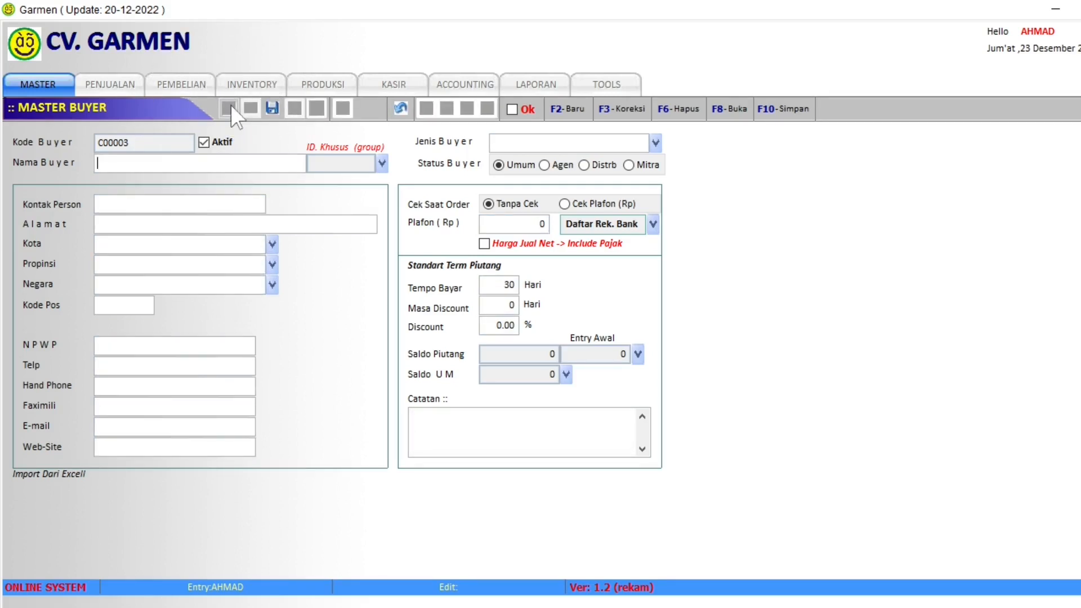
pyautogui.click(400, 109)
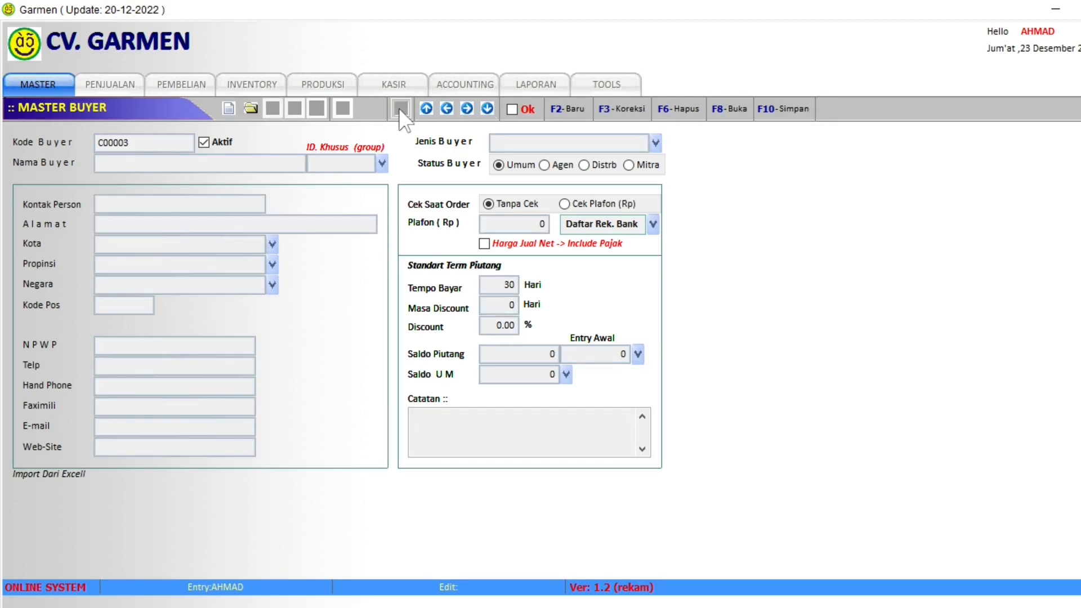
# - Query the buyer list without any criteria and load the record of the last listed buyer
pyautogui.click(251, 110)
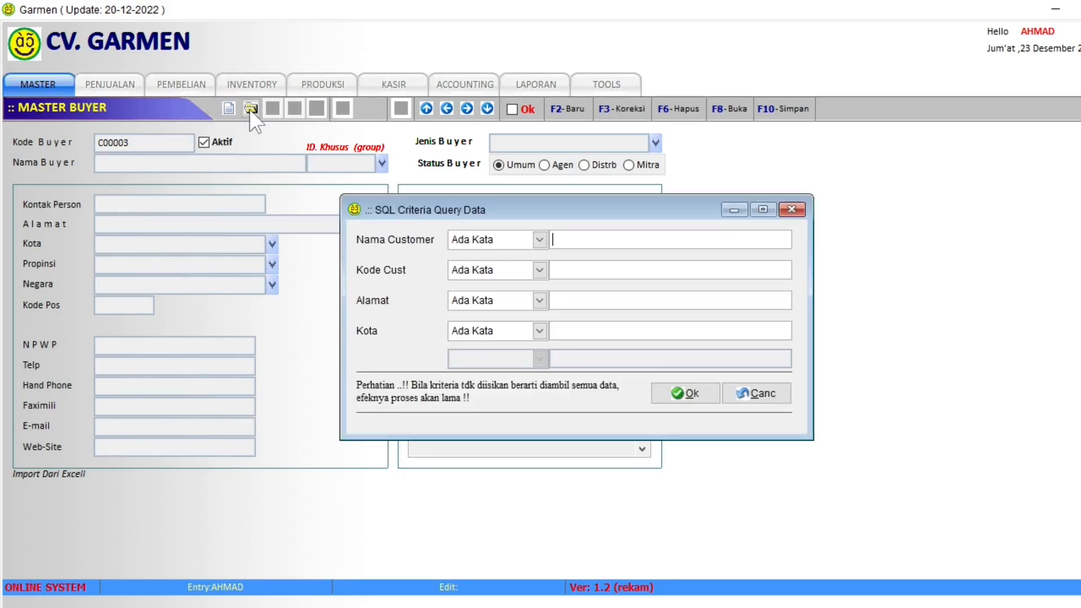
pyautogui.click(676, 393)
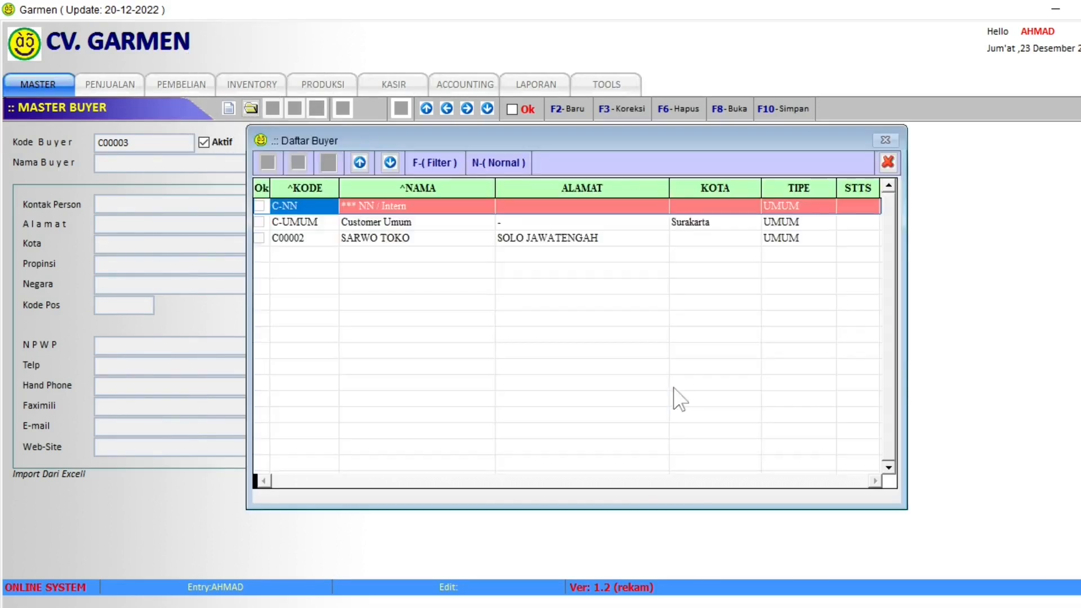
pyautogui.click(419, 236)
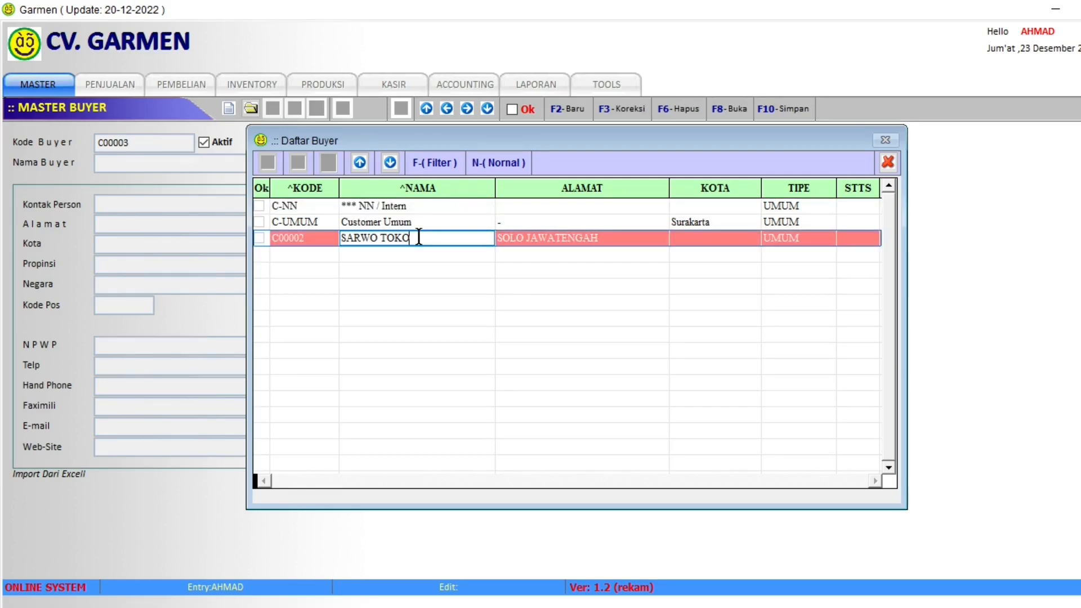
pyautogui.doubleClick(419, 237)
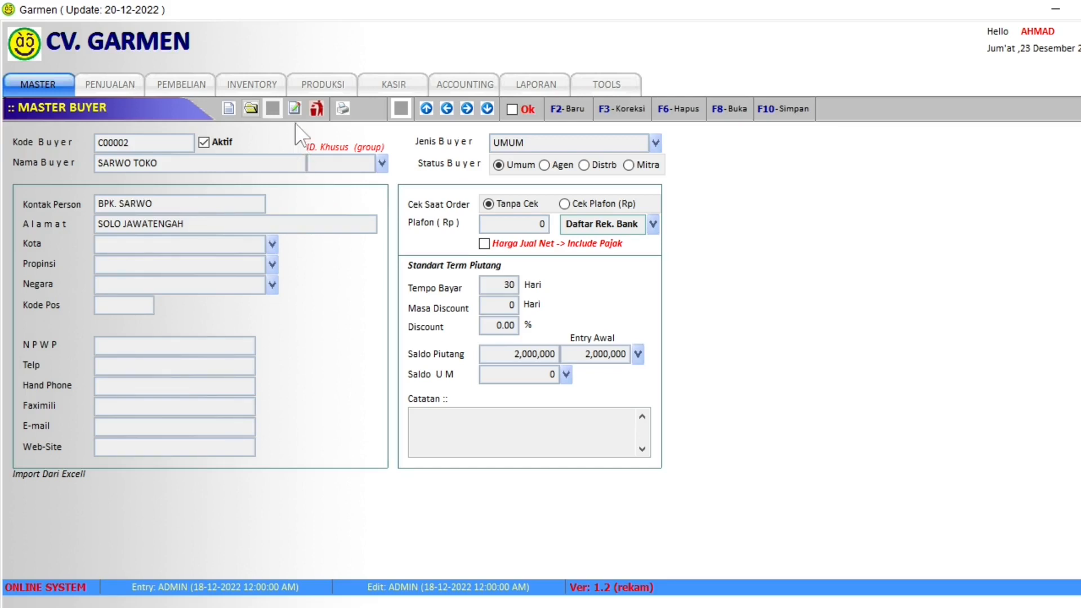
# - Try to edit the loaded buyer record, and close the Master Buyer form
pyautogui.click(294, 108)
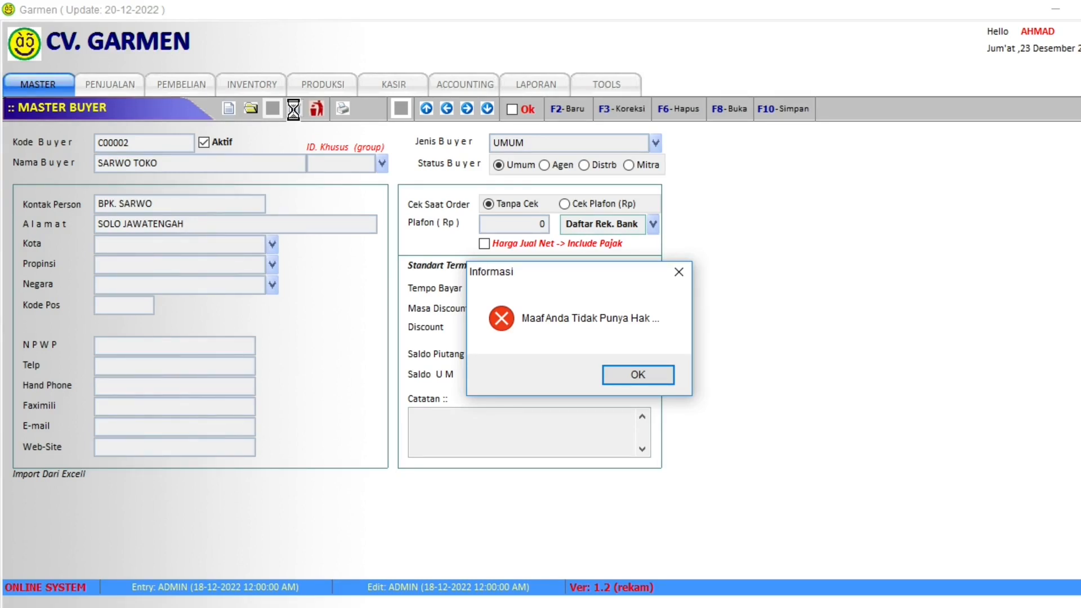
pyautogui.click(617, 373)
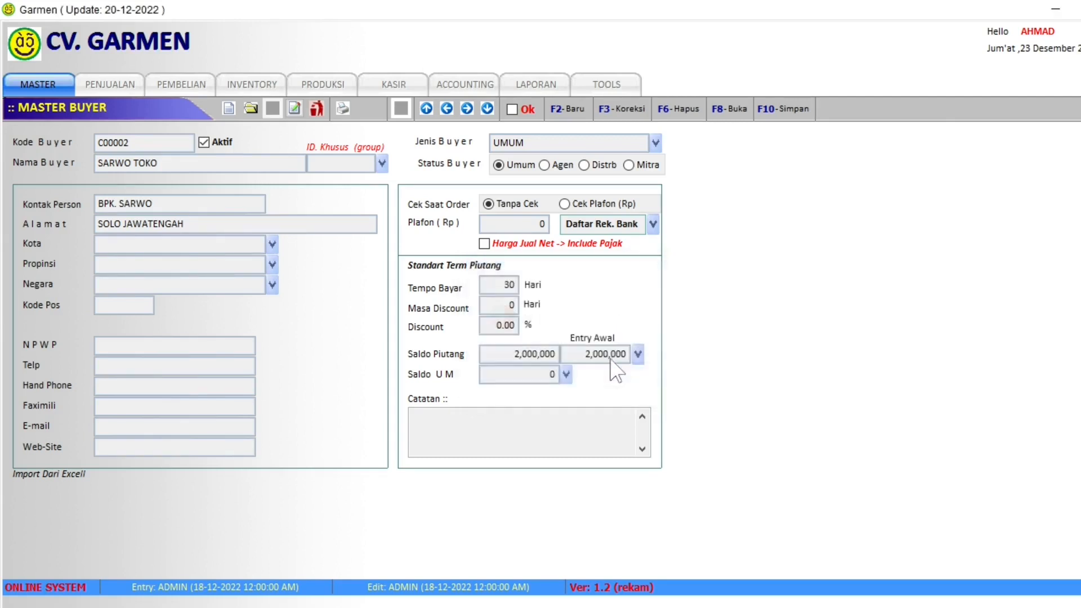
pyautogui.click(1080, 104)
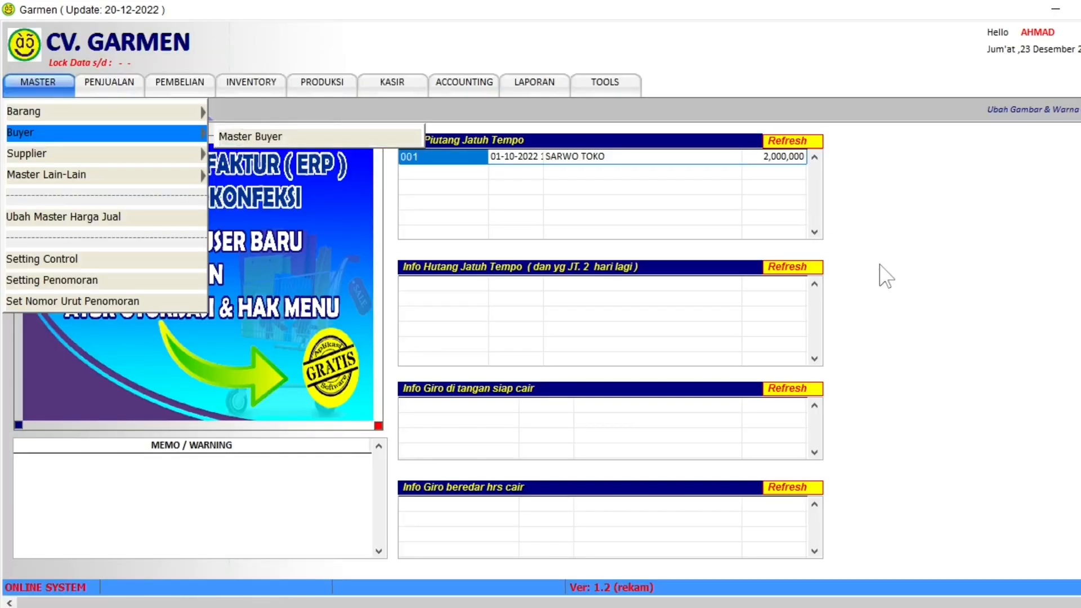